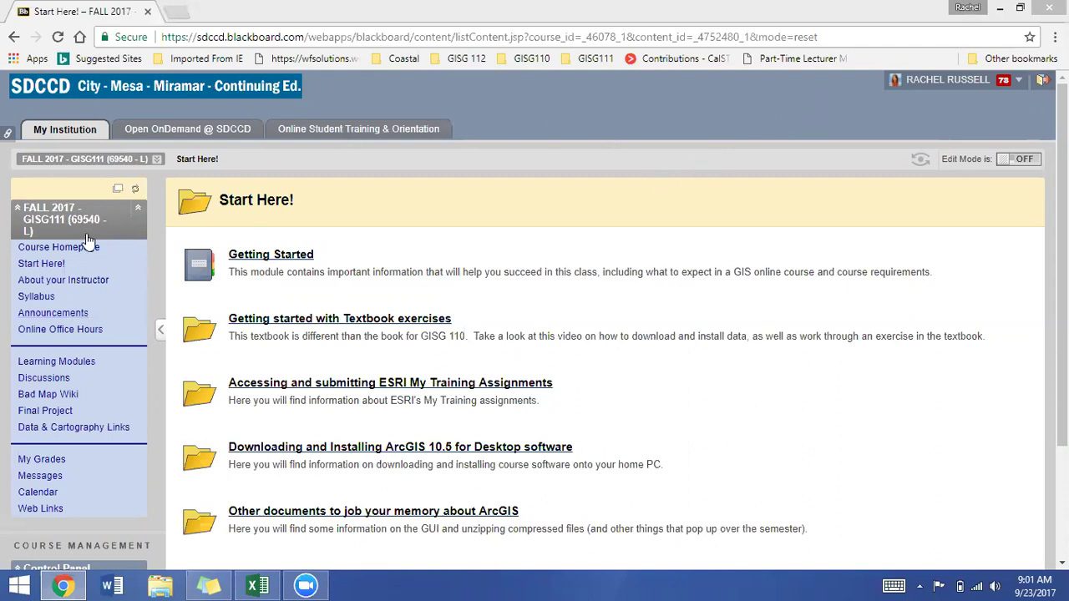
Open the 'Downloading and Installing ArcGIS 10.5 for Desktop software' module from the Start Here page.
drag(40, 264, 246, 176)
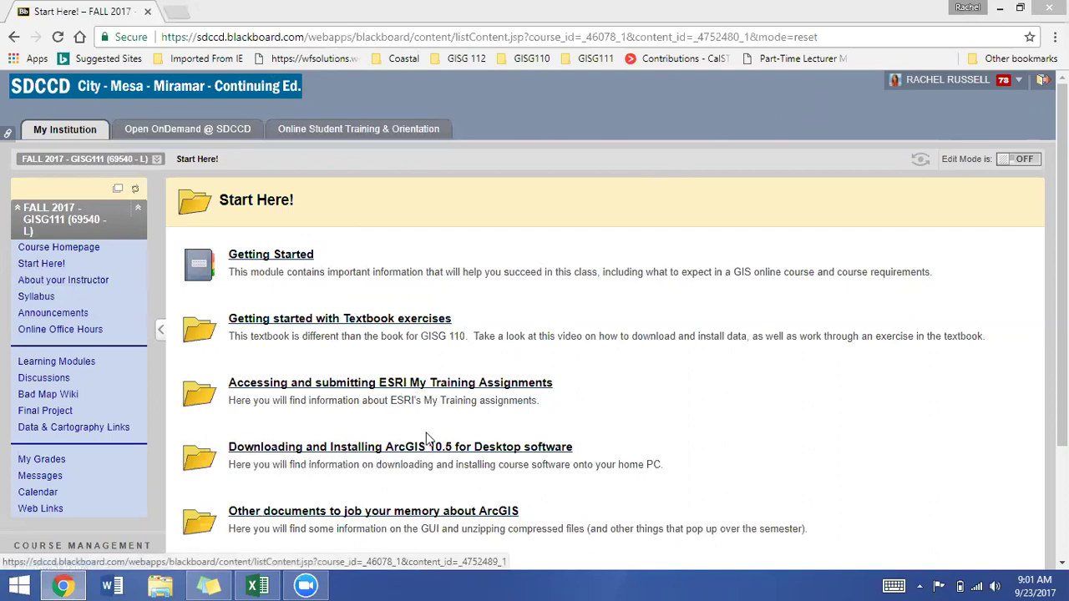
click(545, 448)
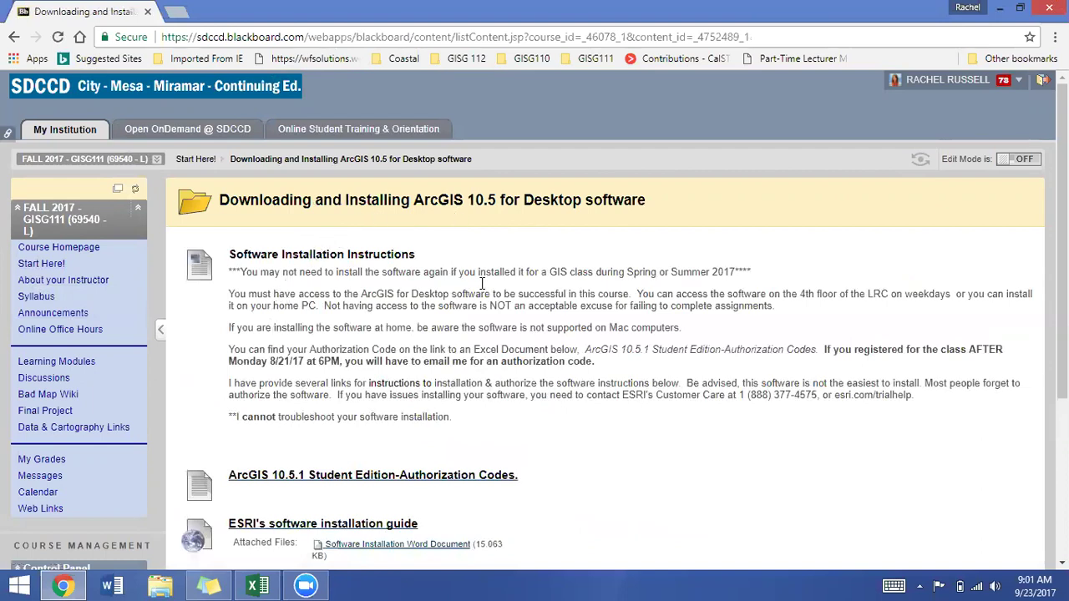
Scroll down to ESRI's installation guide entry and its attached Software Installation Word document.
scroll(485, 289, down, 2)
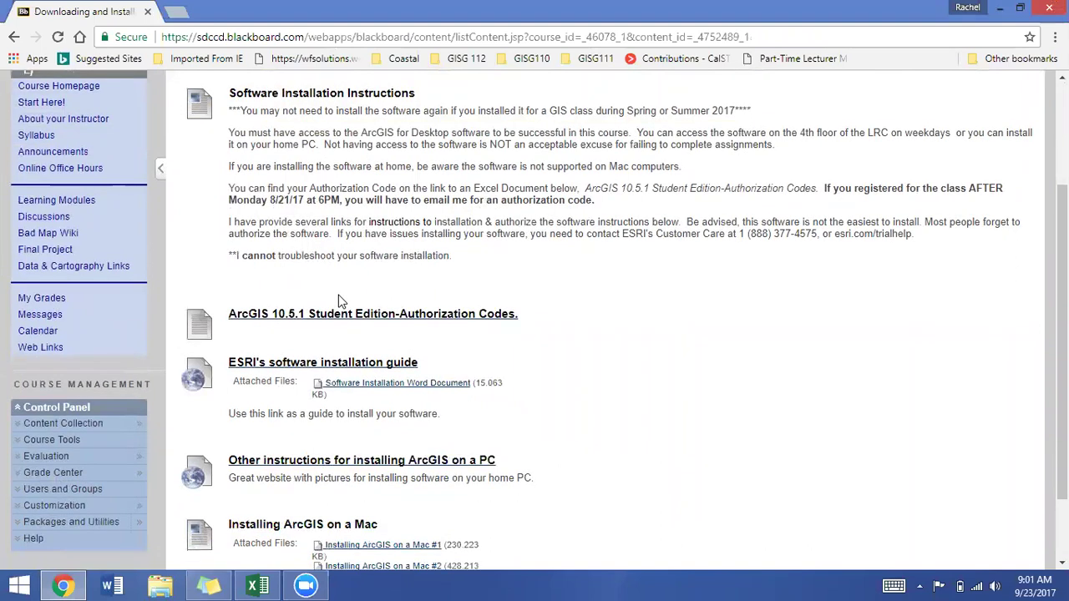
scroll(384, 309, down, 1)
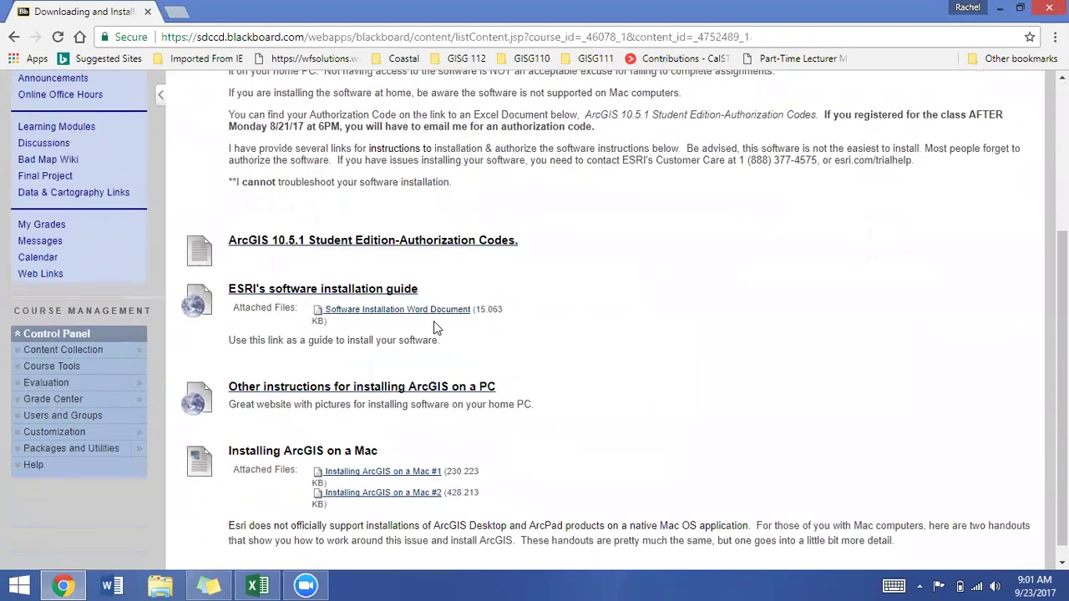
Download the Software Installation Word document and open it in Word with editing enabled.
click(359, 310)
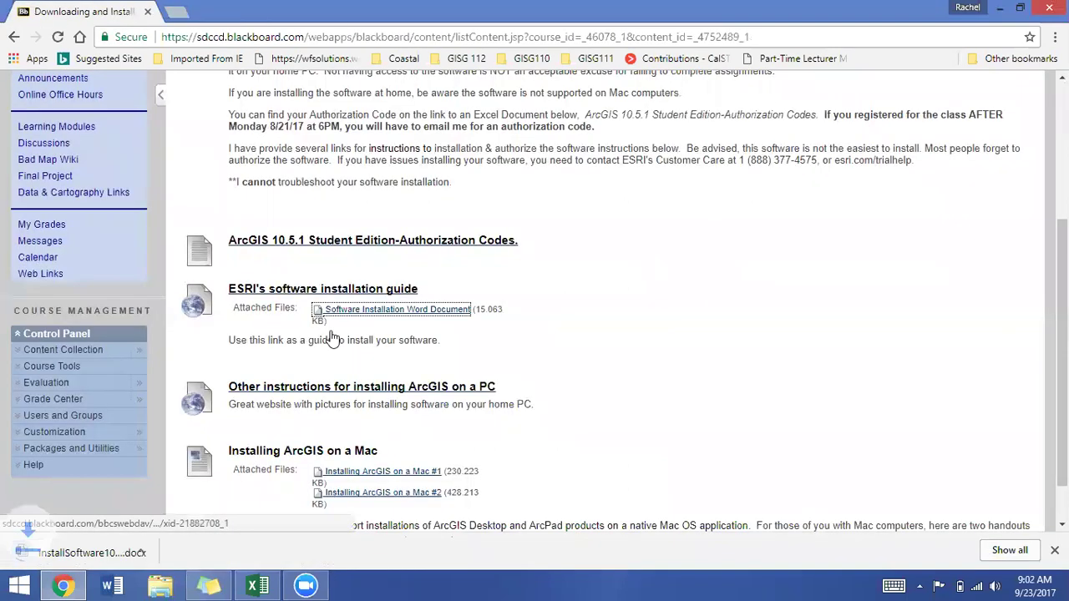
click(80, 551)
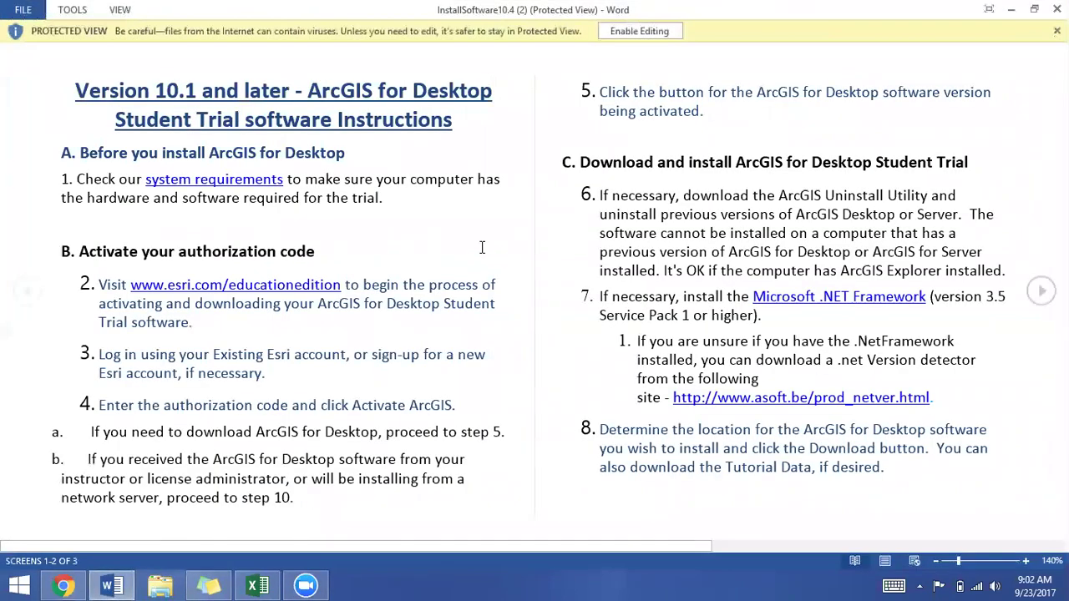
click(656, 36)
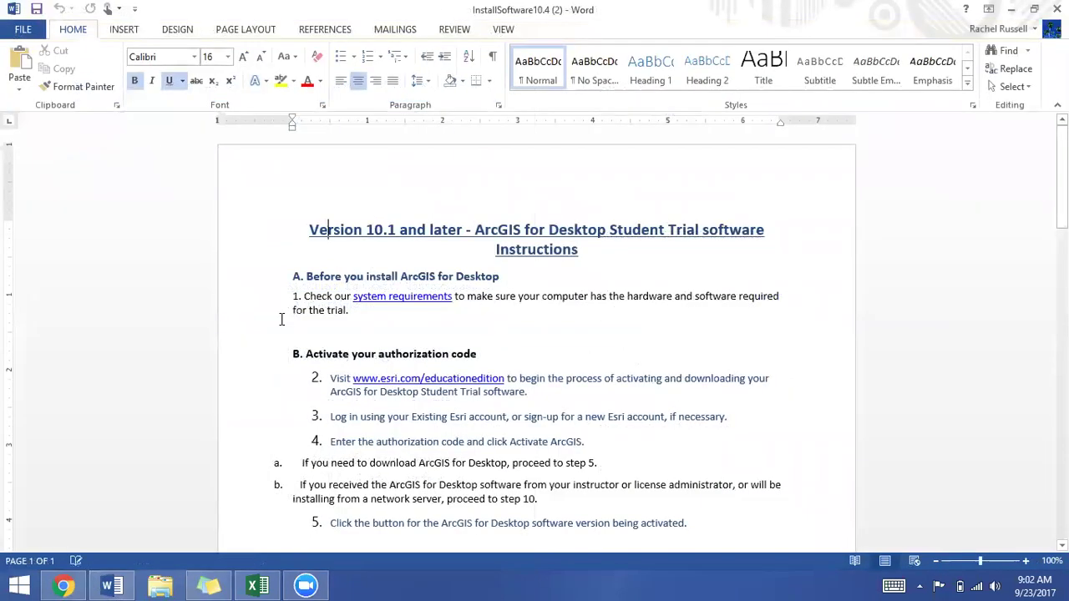
Skim the guide's heading A steps, then return to the Blackboard course page.
drag(291, 298, 362, 327)
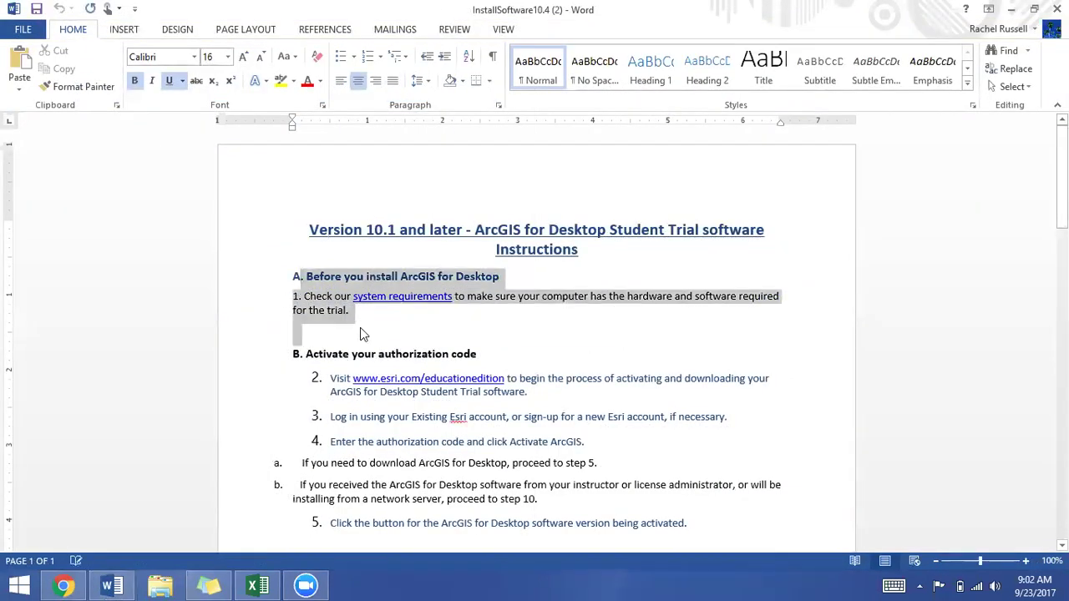
click(363, 334)
scroll(363, 334, down, 2)
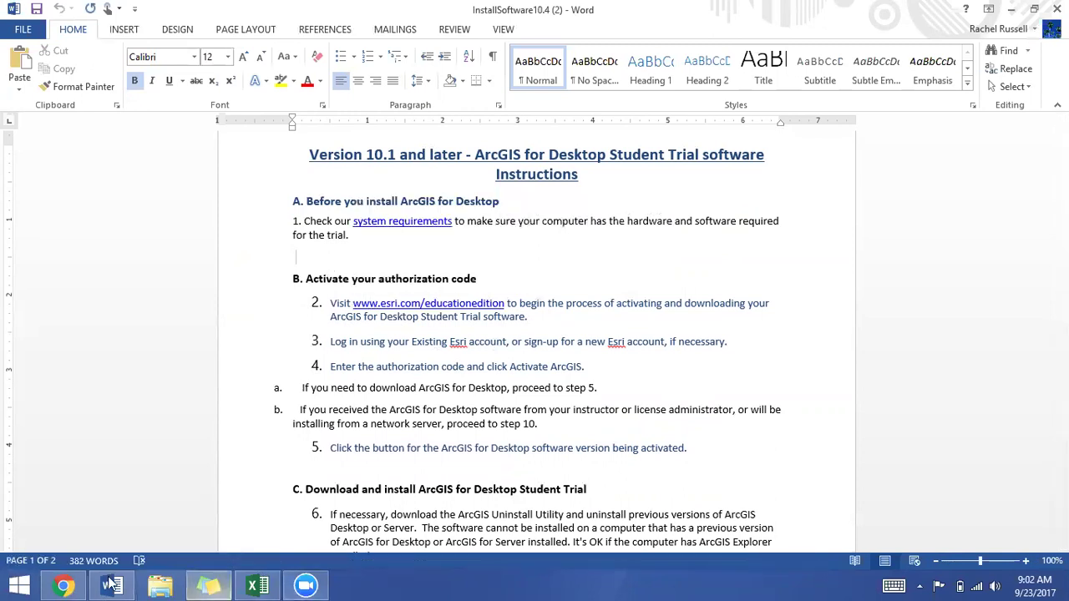
click(64, 586)
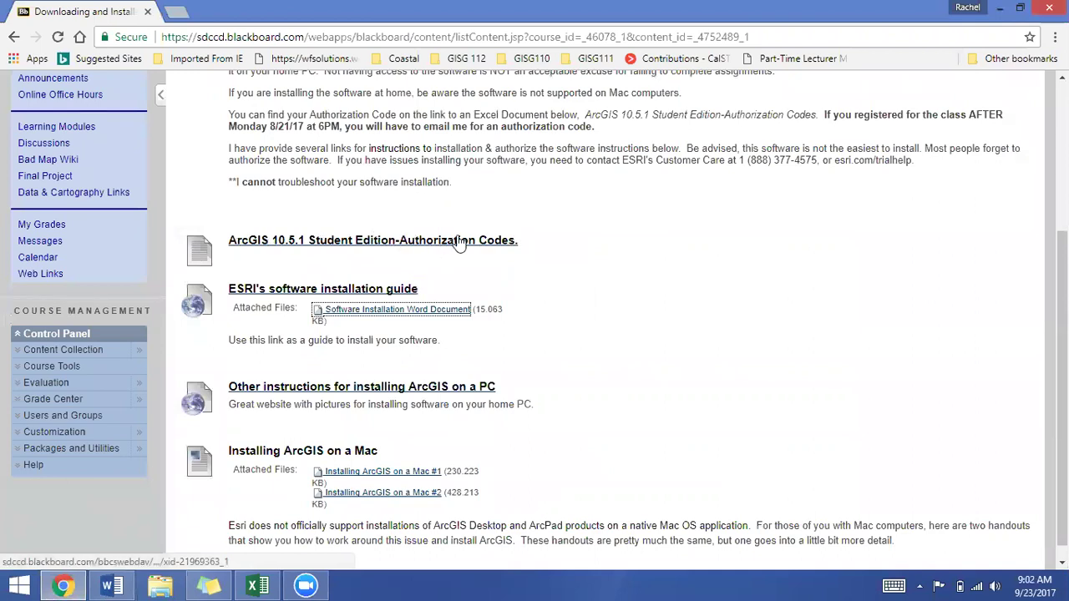
Open Esri's software installation guide link from the Blackboard page in a new tab.
click(128, 583)
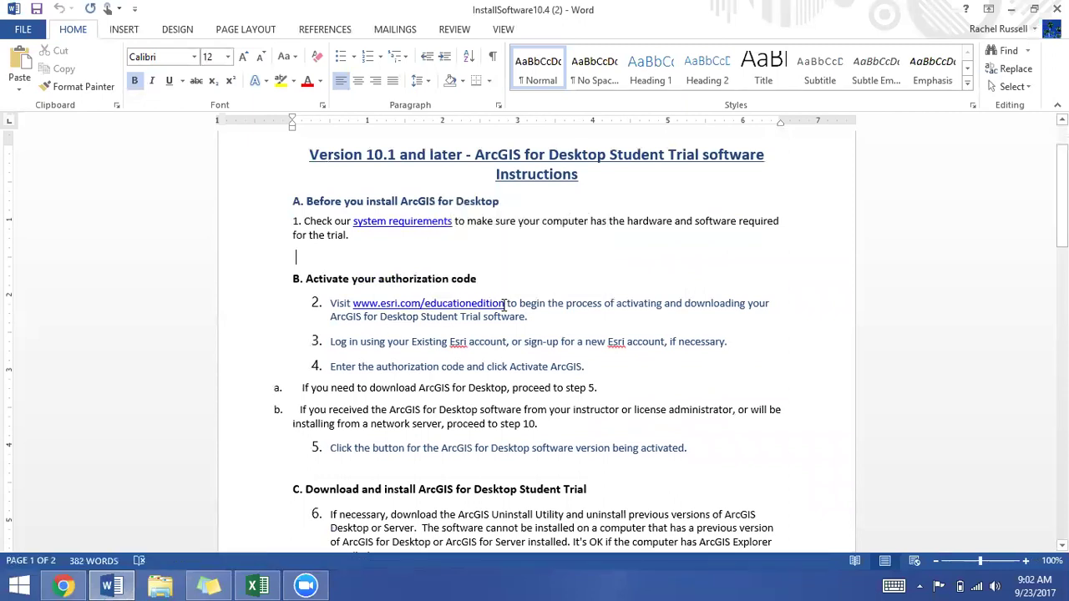
click(64, 585)
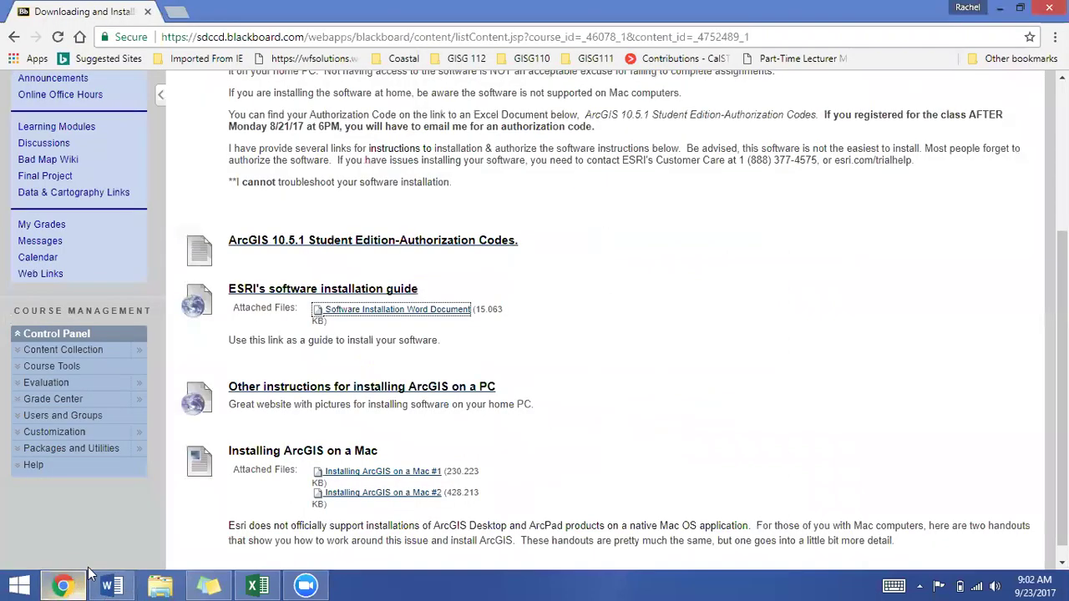
click(270, 294)
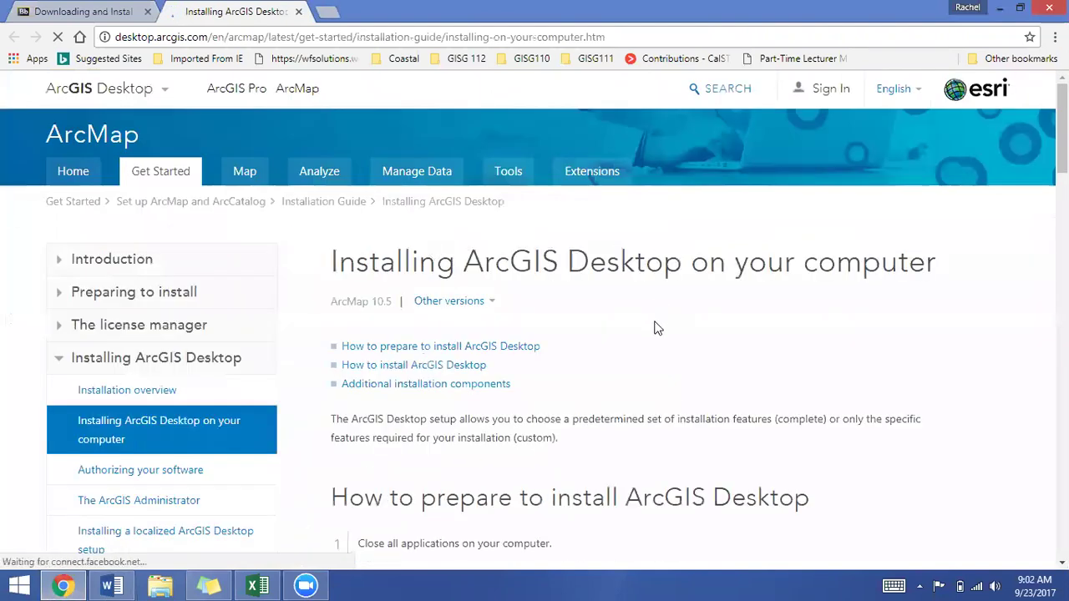
Scroll the Installing ArcGIS Desktop page to the 'How to install ArcGIS Desktop' steps.
scroll(655, 328, down, 5)
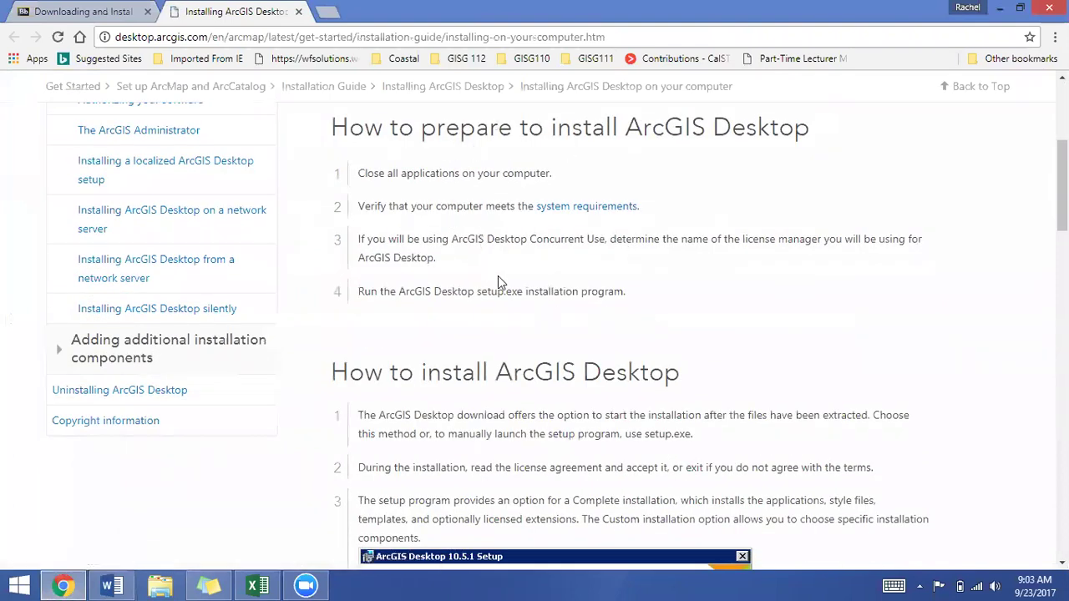
scroll(502, 282, down, 2)
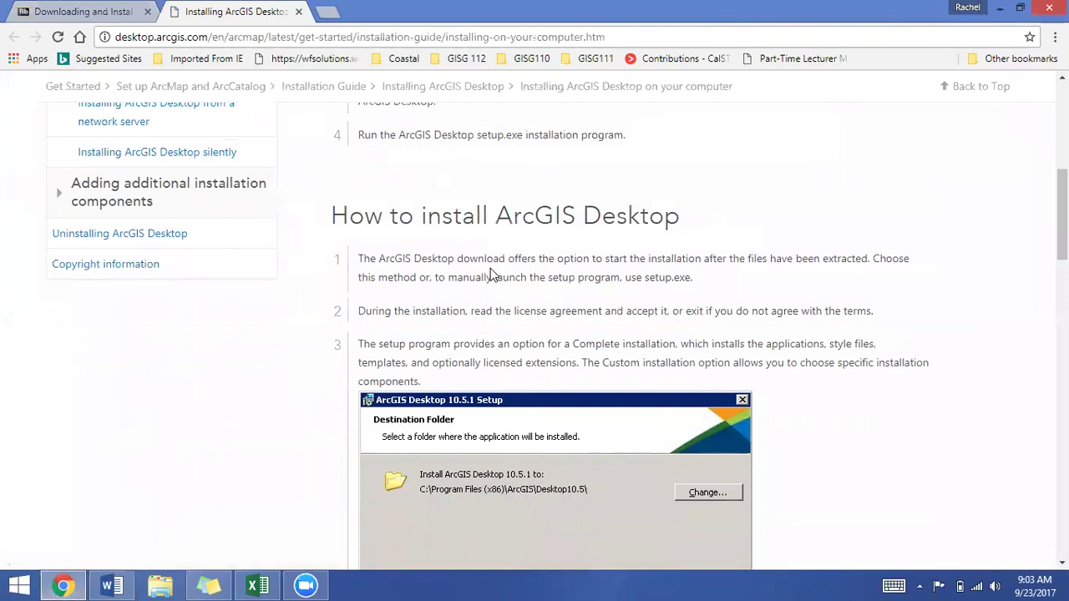
scroll(493, 275, up, 2)
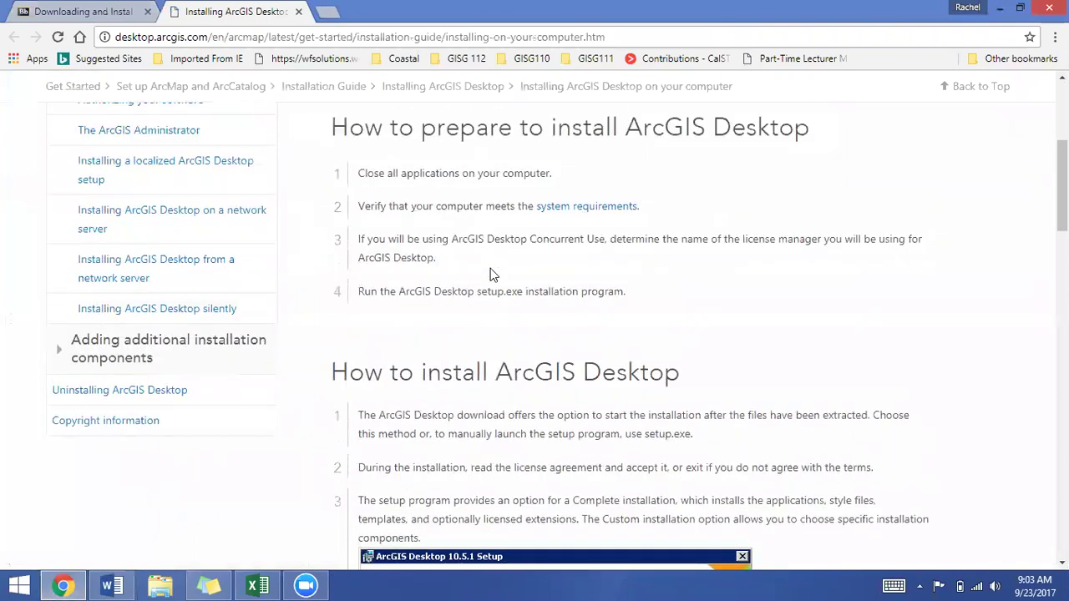
scroll(491, 275, up, 4)
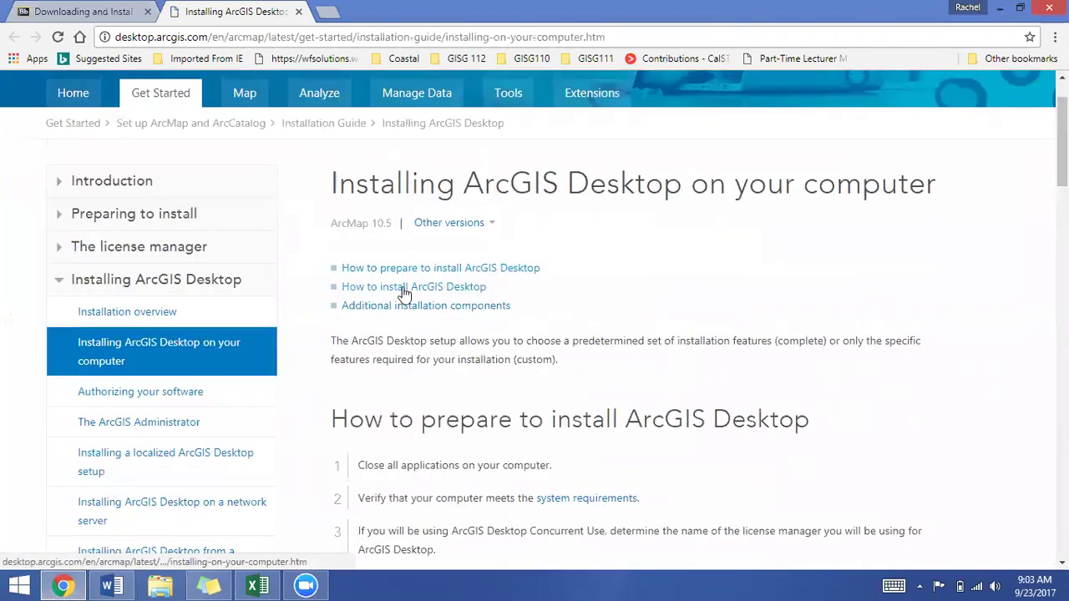
scroll(415, 303, down, 1)
scroll(417, 303, down, 15)
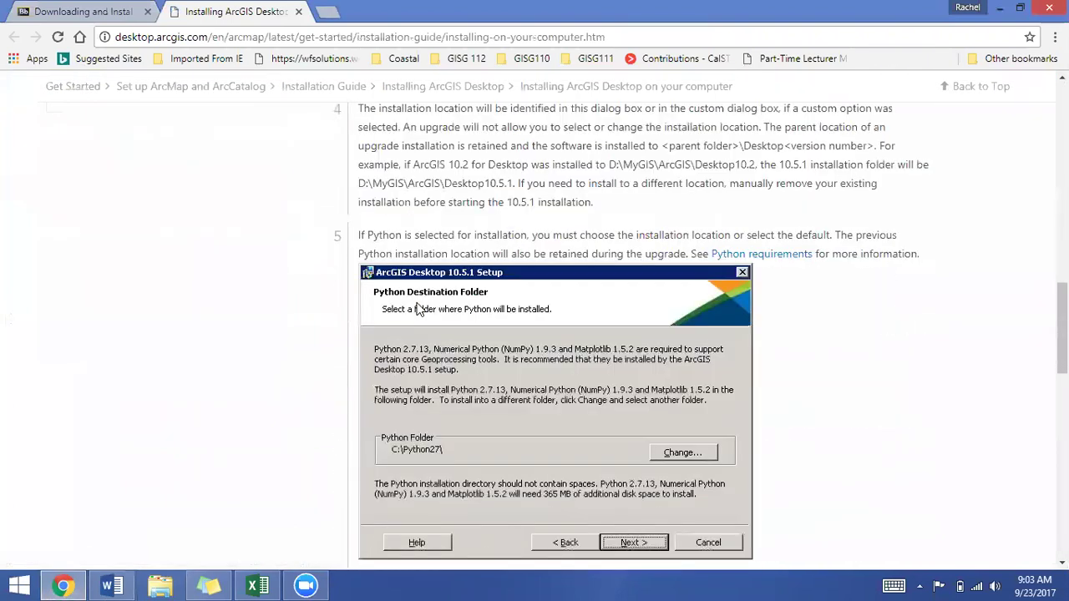
scroll(420, 306, up, 7)
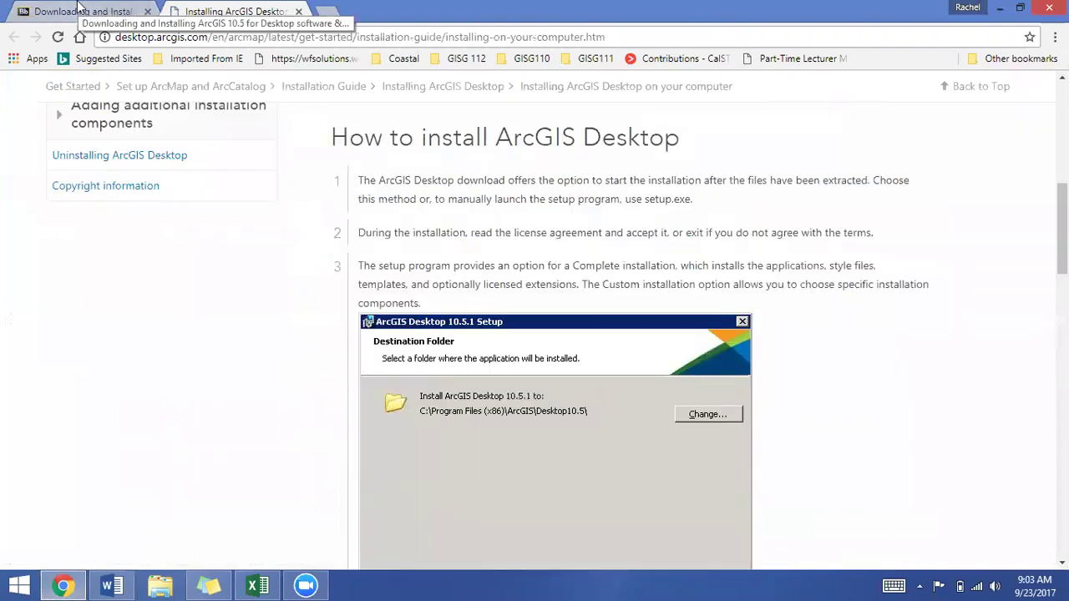
click(111, 587)
mouse_move(504, 303)
mouse_down()
mouse_move(359, 303)
mouse_move(508, 303)
mouse_up()
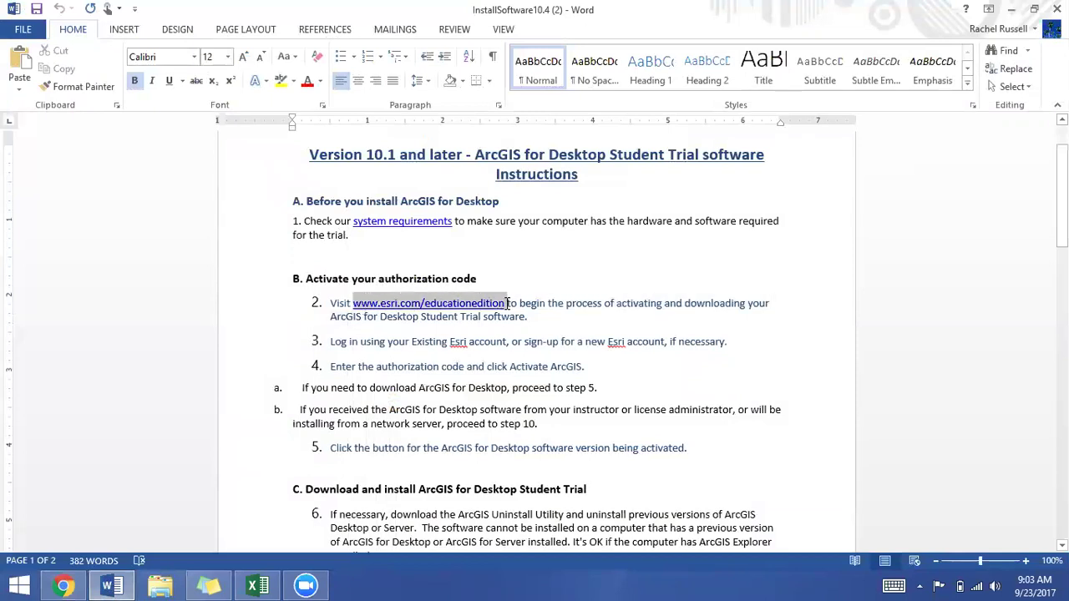
right_click(495, 306)
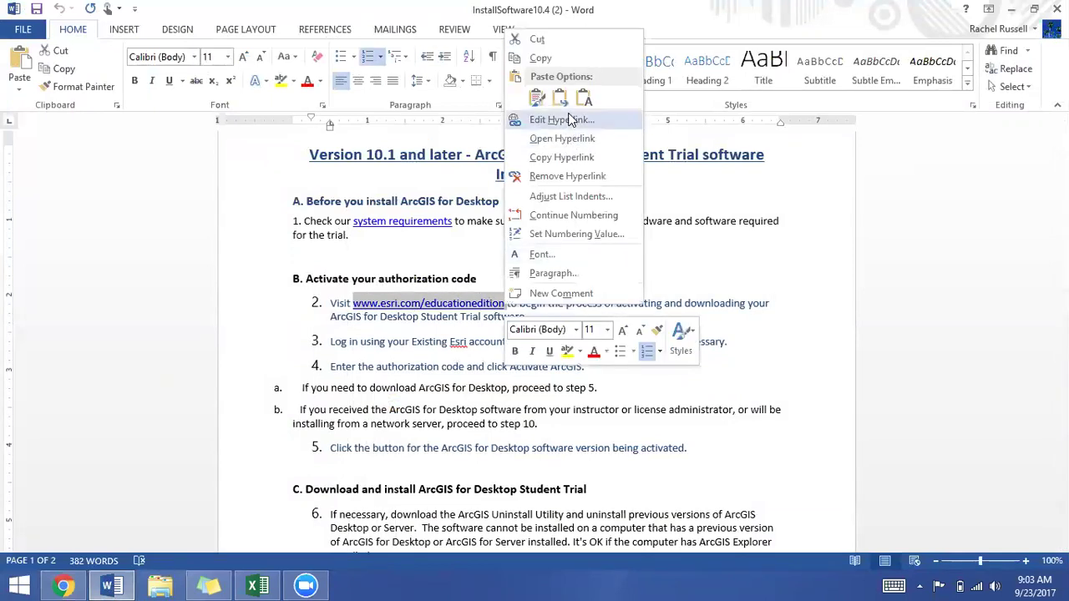
click(568, 140)
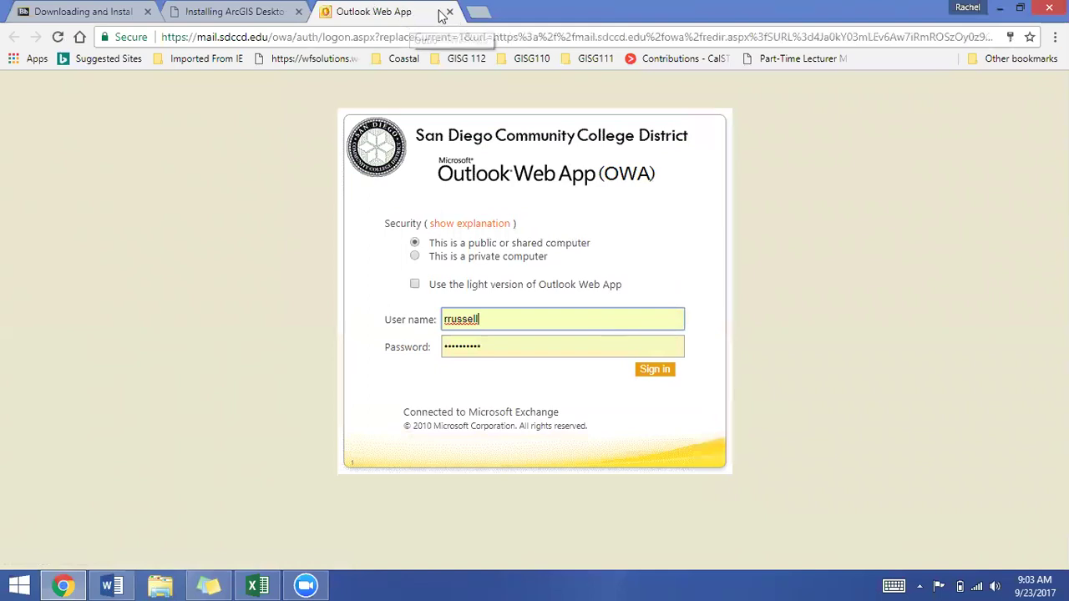
Close the unwanted Outlook sign-in window and return to the Word guide and browser.
drag(398, 12, 393, 19)
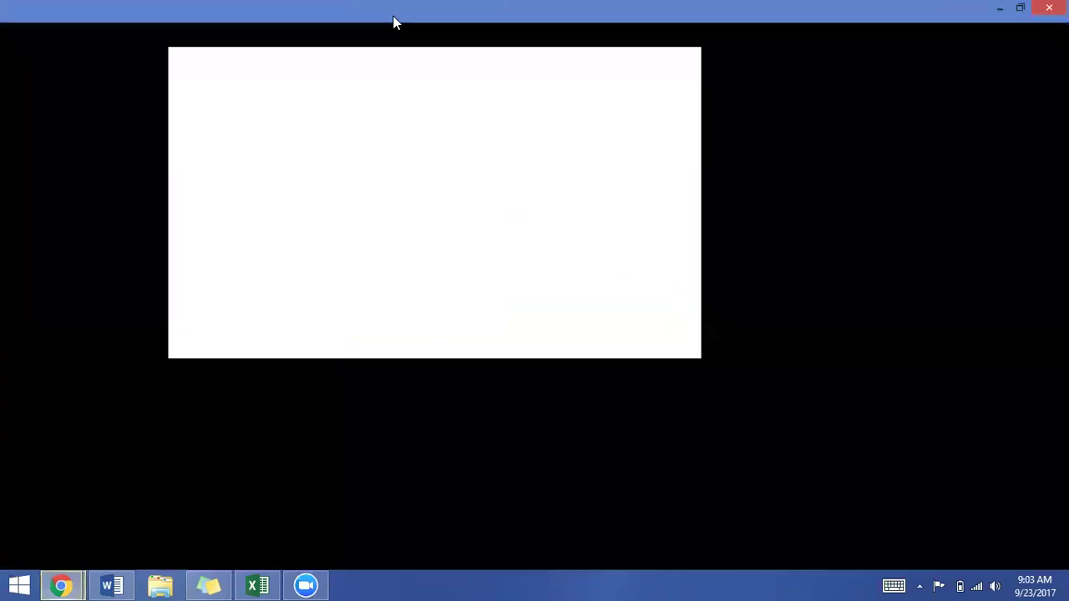
click(1049, 7)
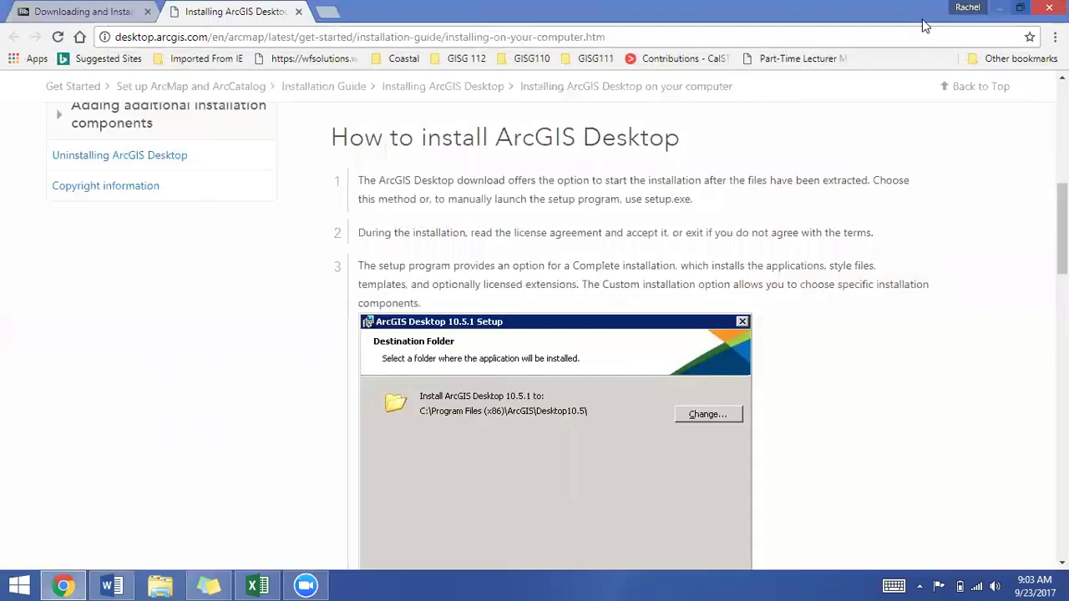
click(52, 13)
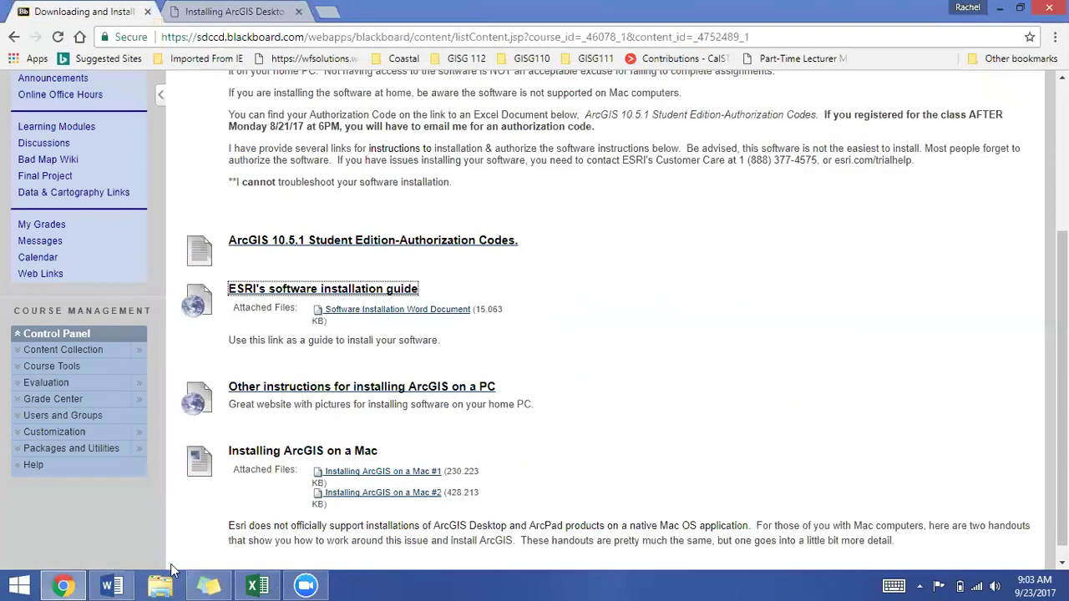
click(112, 584)
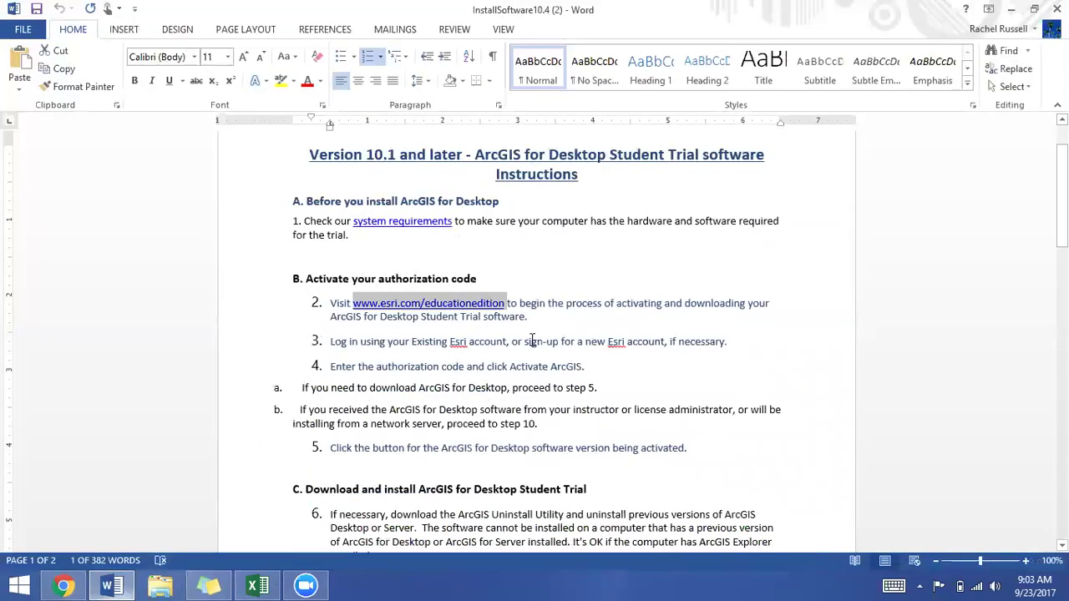
ctrl+click(499, 306)
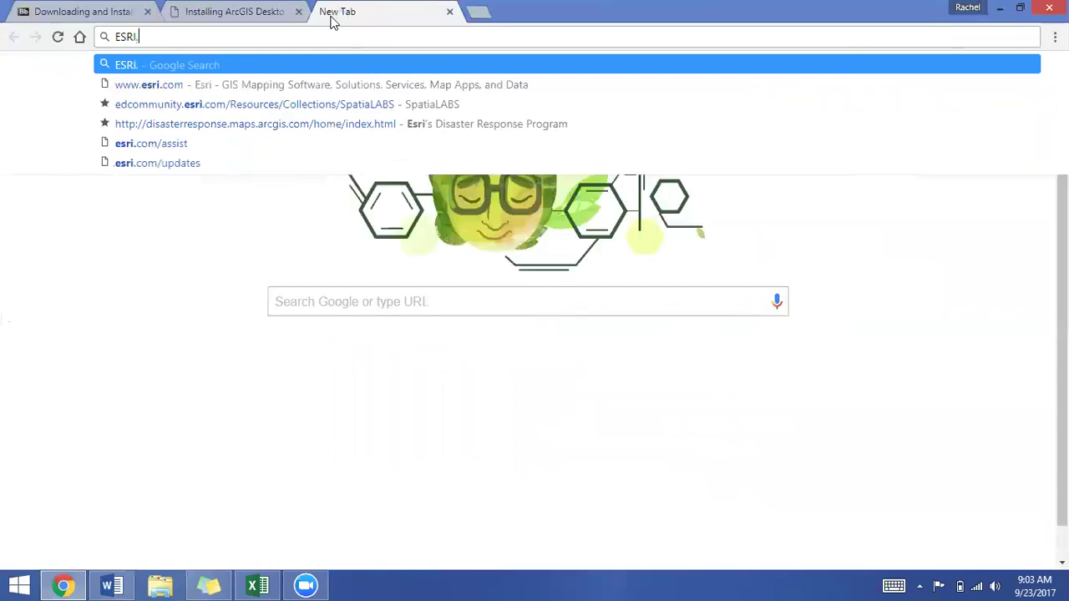
Enter ESRI.com/educationedition in the new tab to reach the ArcGIS for Desktop Student Trial page.
text(educa)
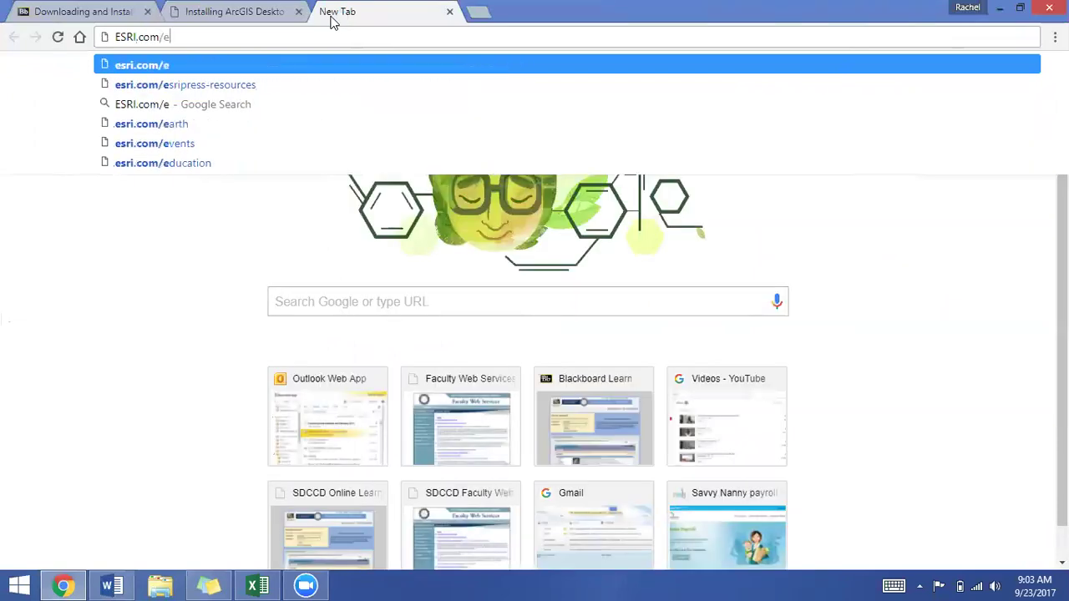
key(BackSpace)
key(BackSpace)
key(BackSpace)
text(i)
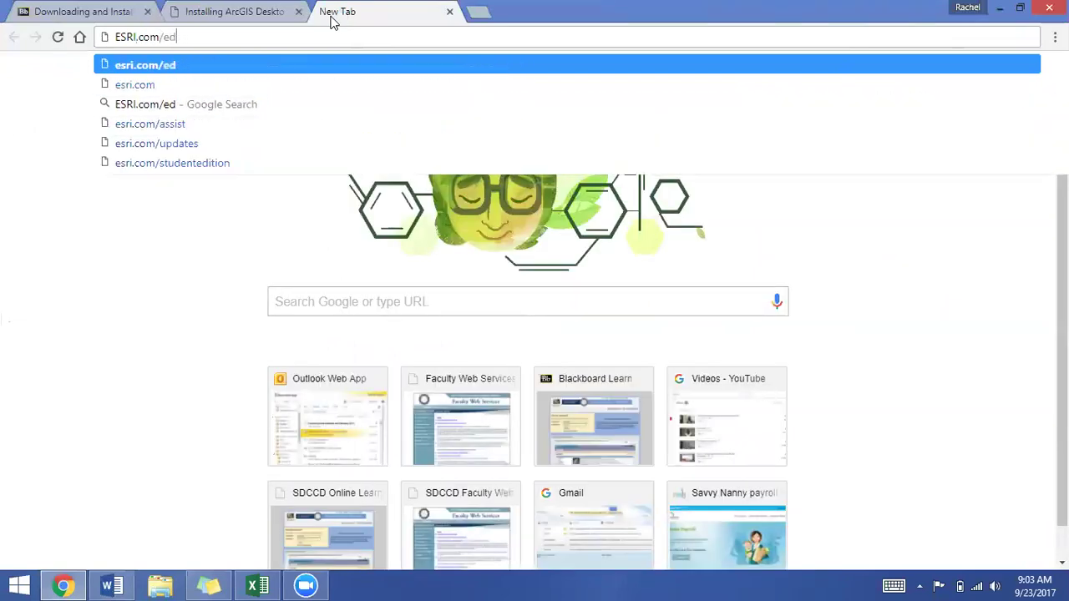
key(BackSpace)
text(ucationedition)
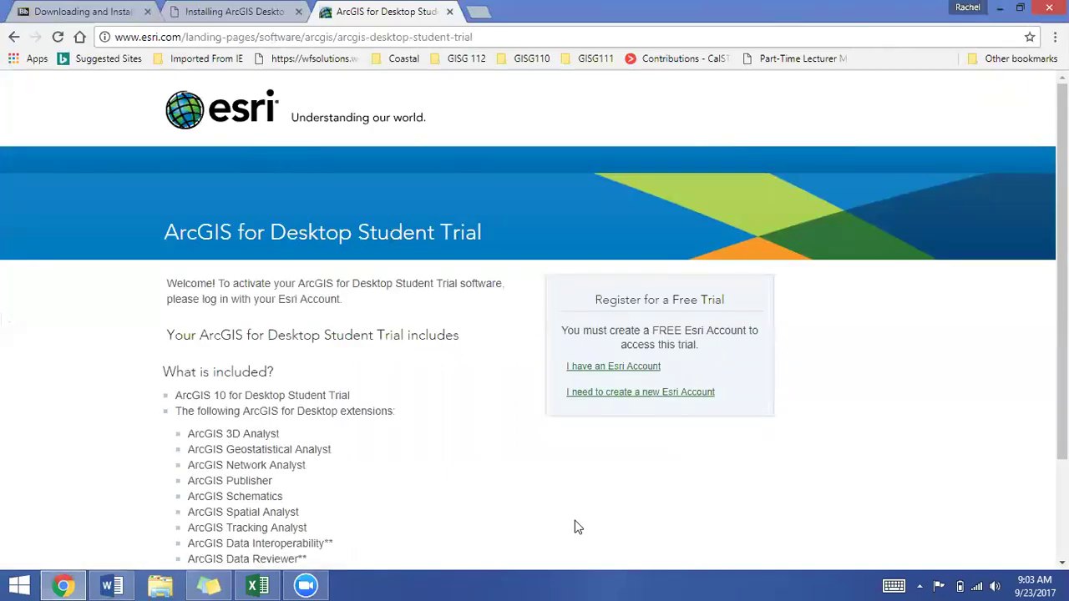
Sign in with an existing Esri Account, entering the account username and password.
click(622, 369)
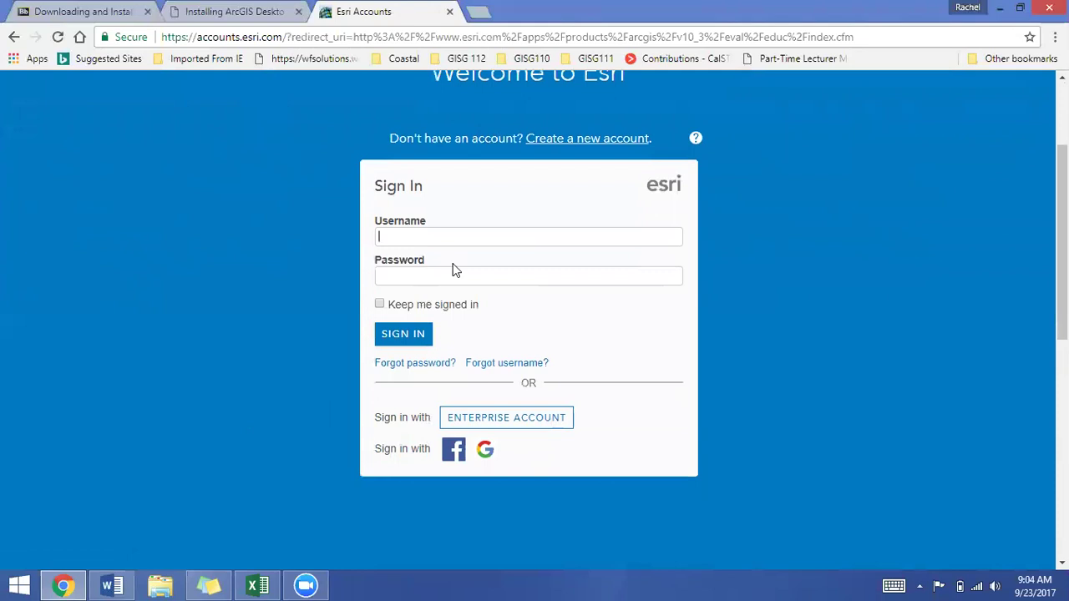
text(rachelru)
text(••••••••)
click(424, 334)
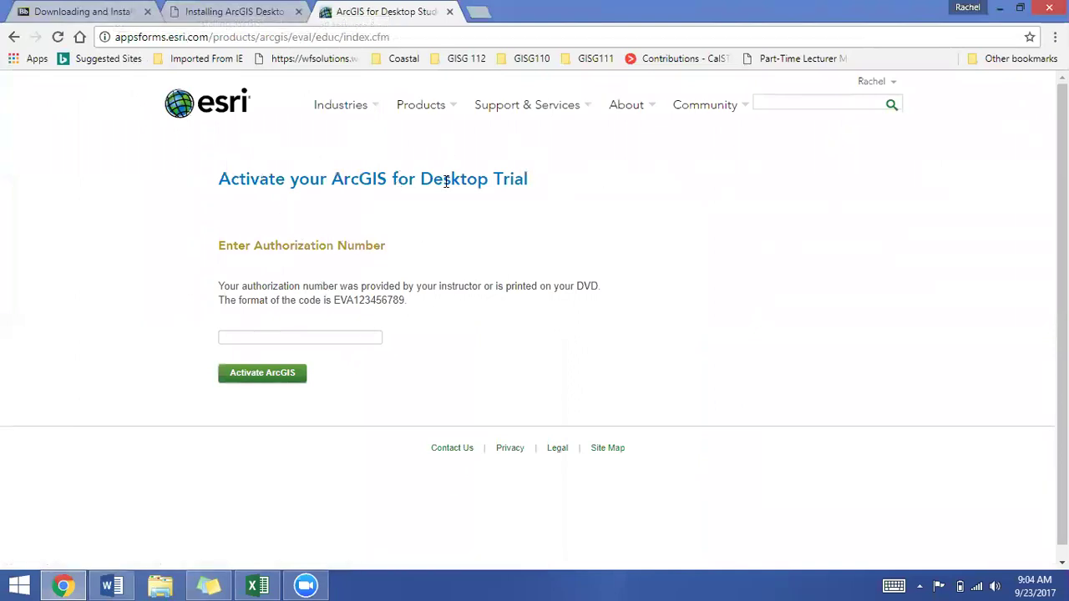
Copy the authorization number from cell C76 of the software order workbook.
click(260, 585)
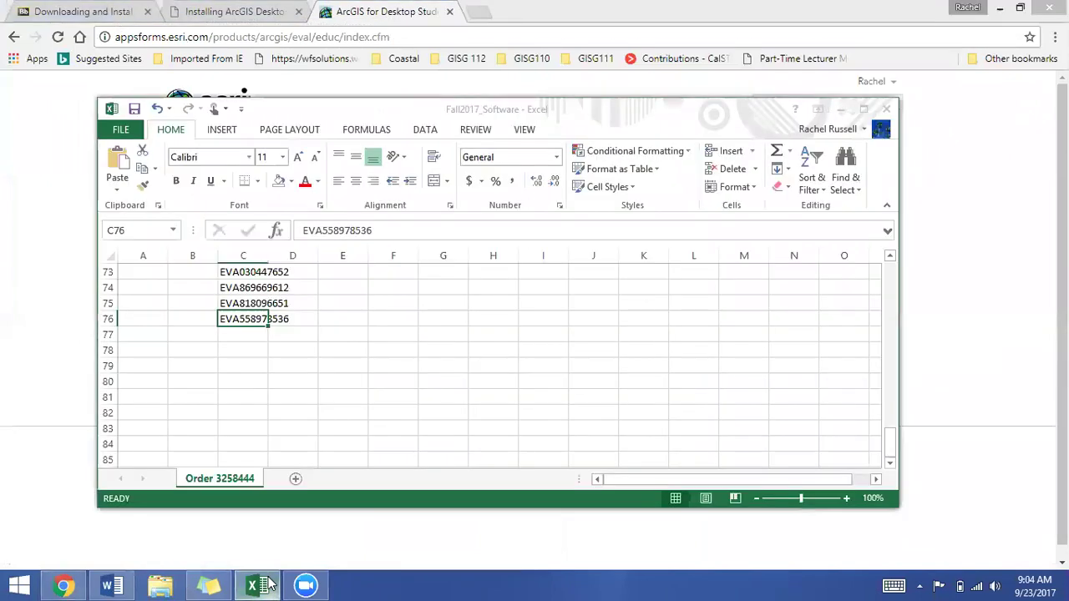
right_click(242, 317)
click(240, 319)
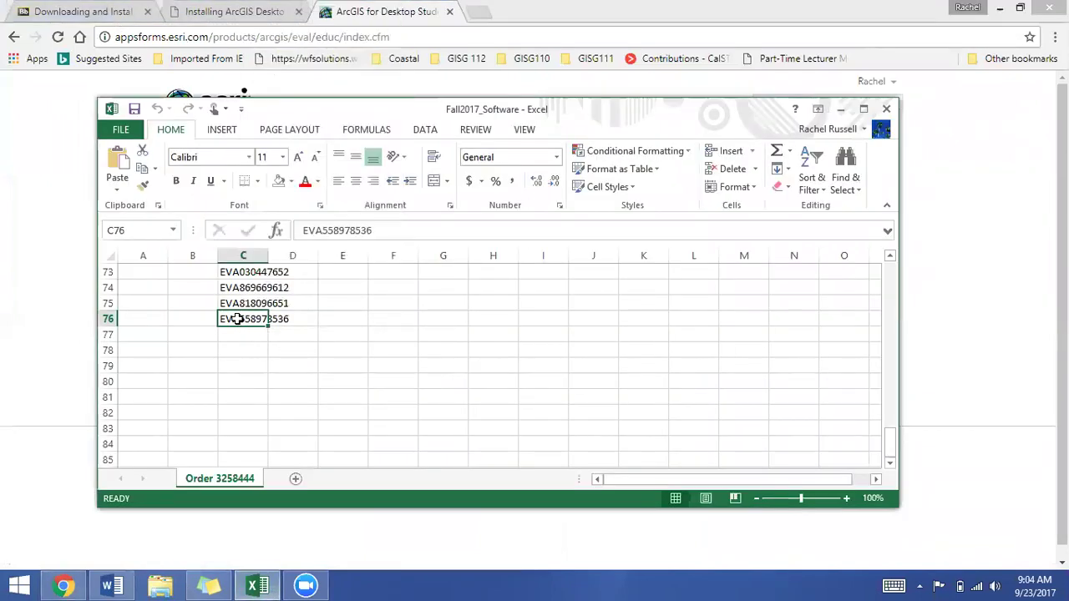
right_click(239, 323)
click(272, 35)
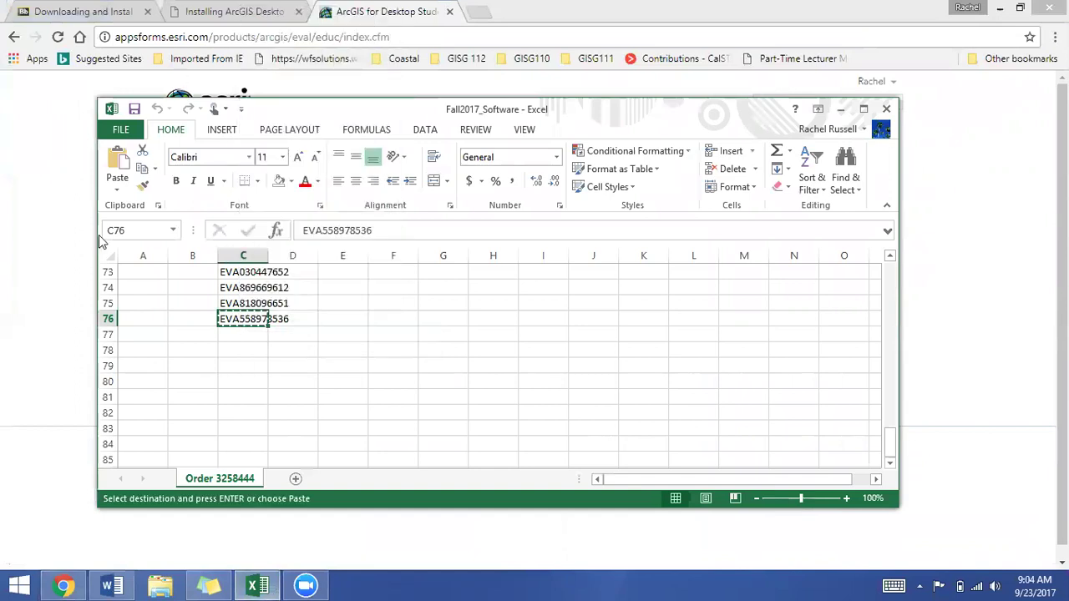
Paste the authorization number as plain text on the trial page and activate ArcGIS.
click(59, 355)
click(292, 335)
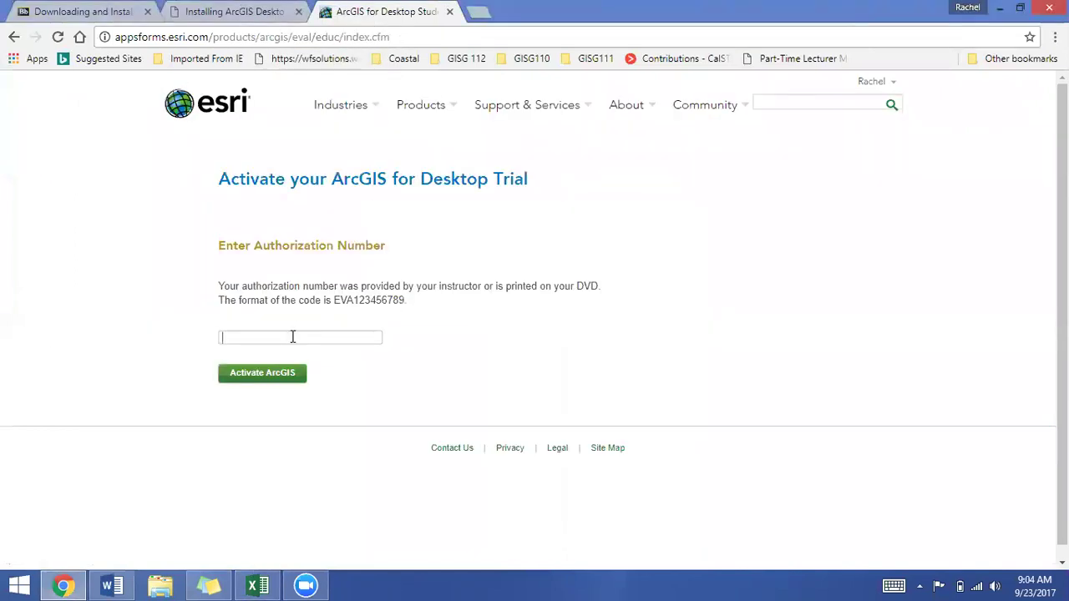
right_click(292, 338)
click(360, 453)
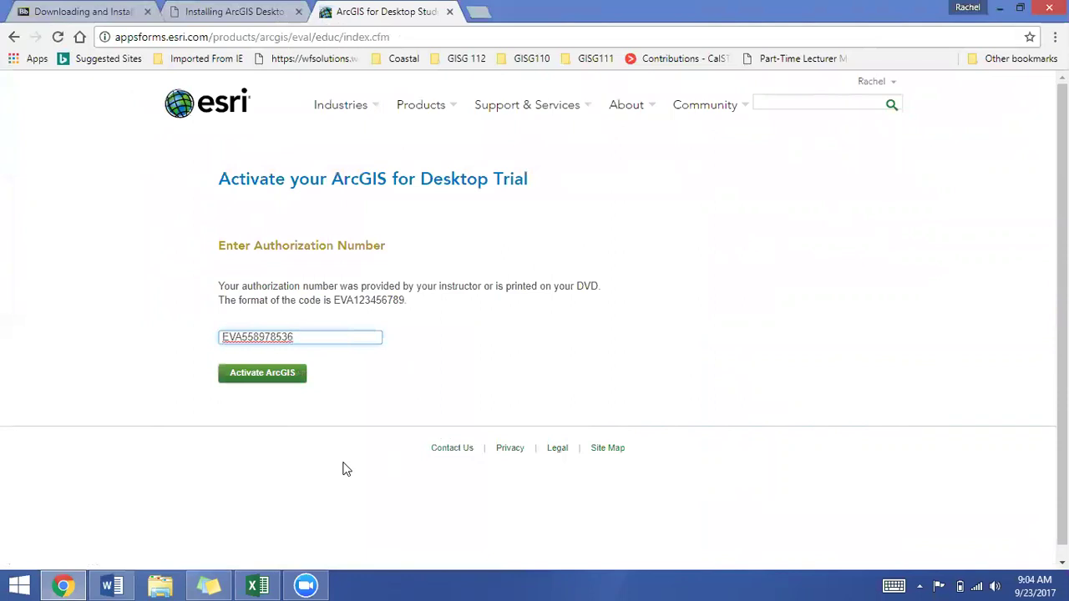
click(274, 380)
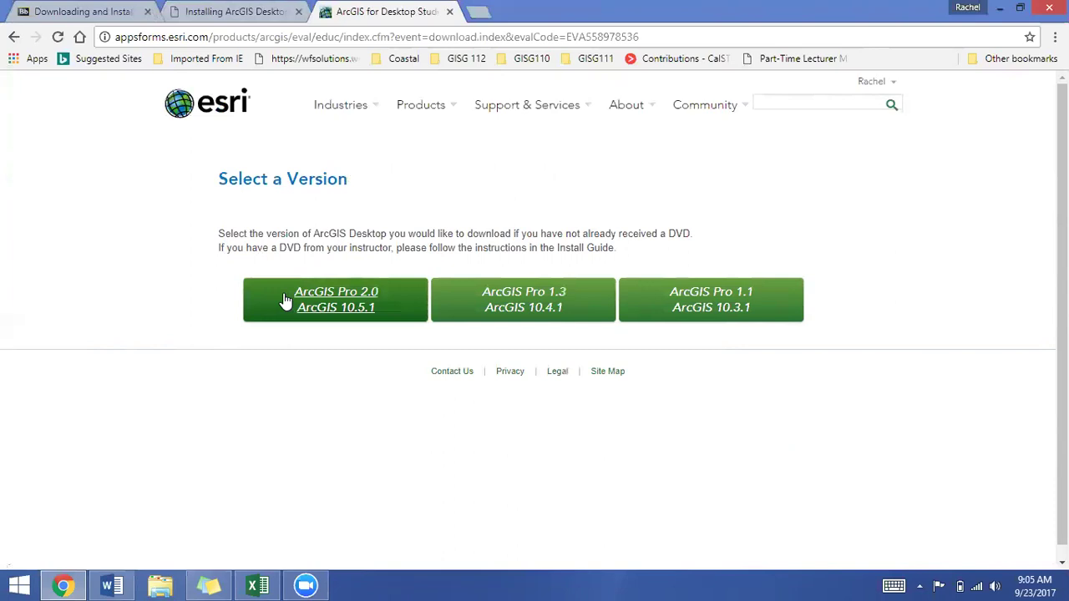
Choose the ArcGIS Pro 2.0 / ArcGIS 10.5.1 version on the Select a Version page.
click(351, 302)
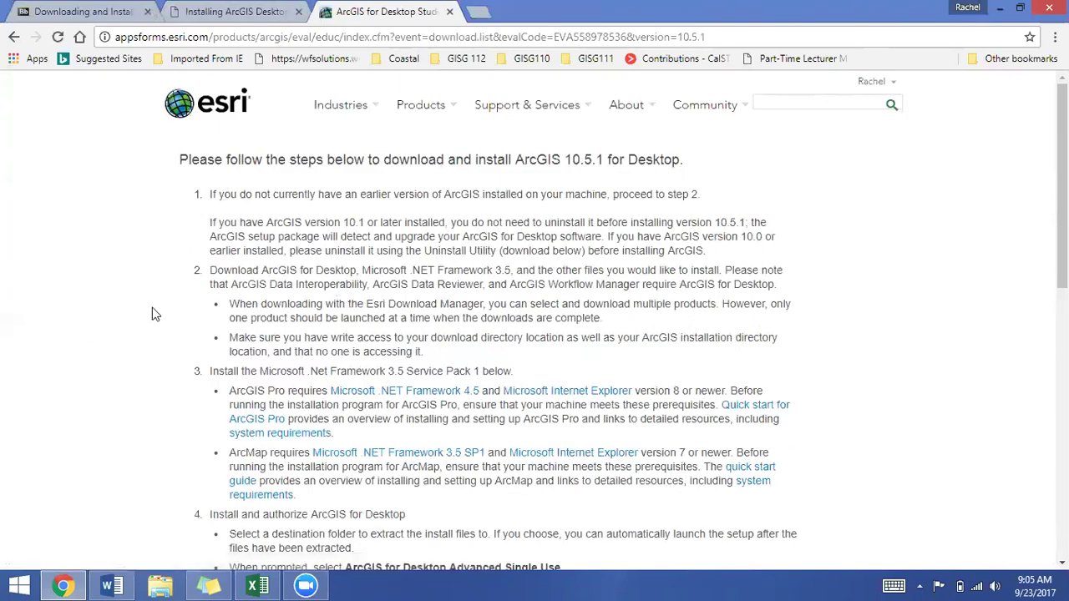
Check the .NET Framework 4.5 setup message saying it's already installed, then close it.
scroll(154, 368, down, 2)
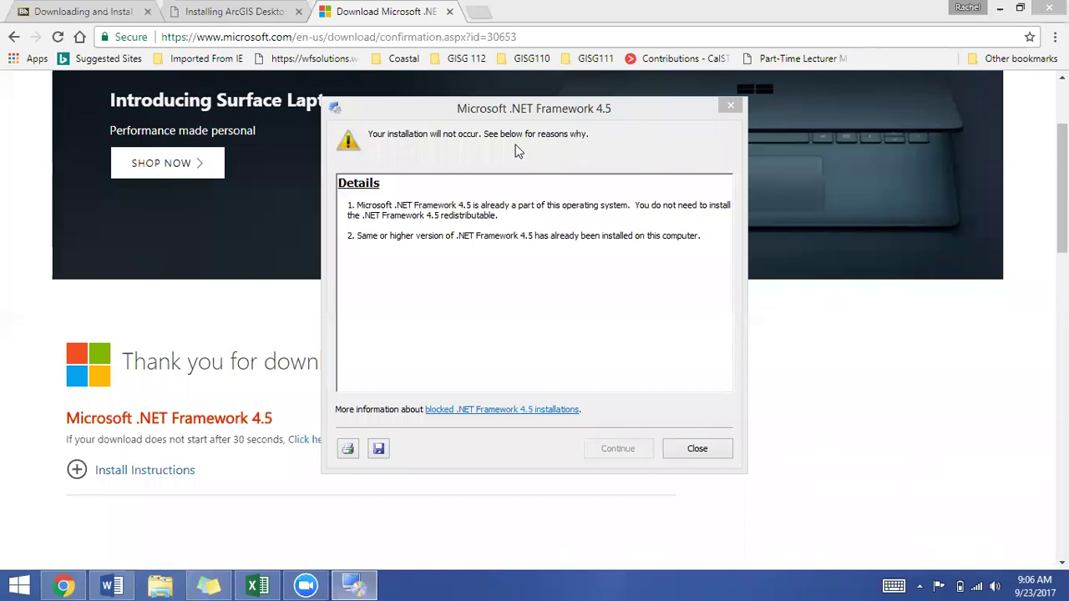
click(465, 115)
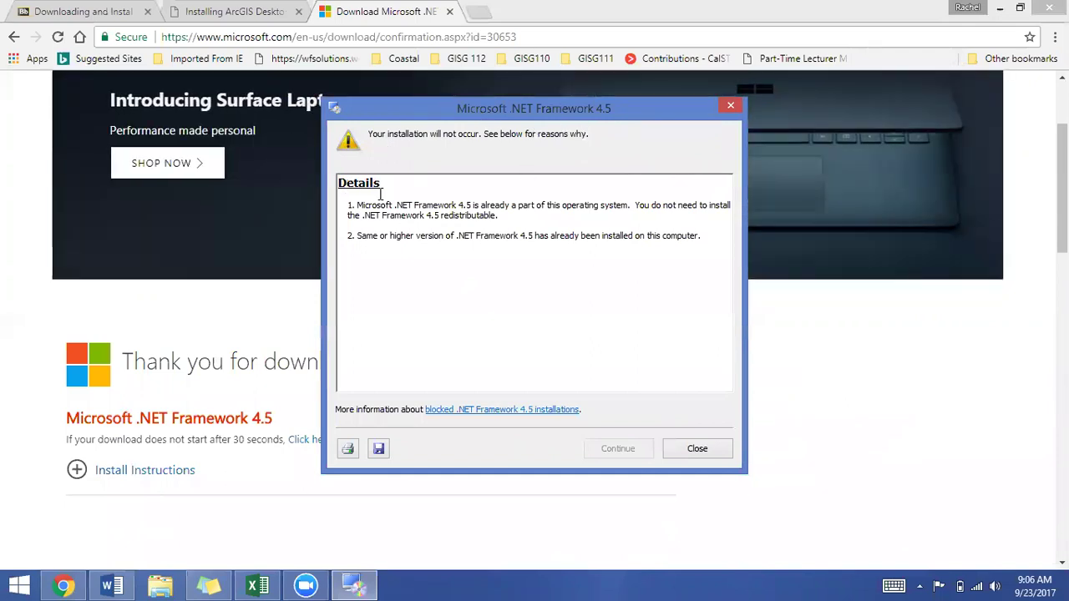
drag(487, 203, 459, 214)
drag(318, 224, 394, 262)
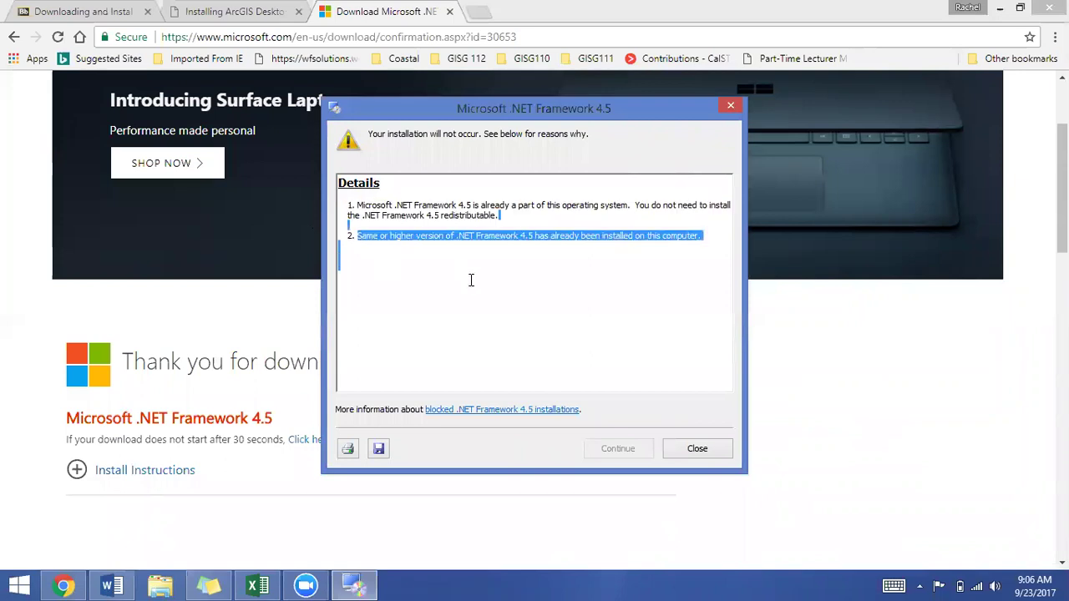
click(471, 280)
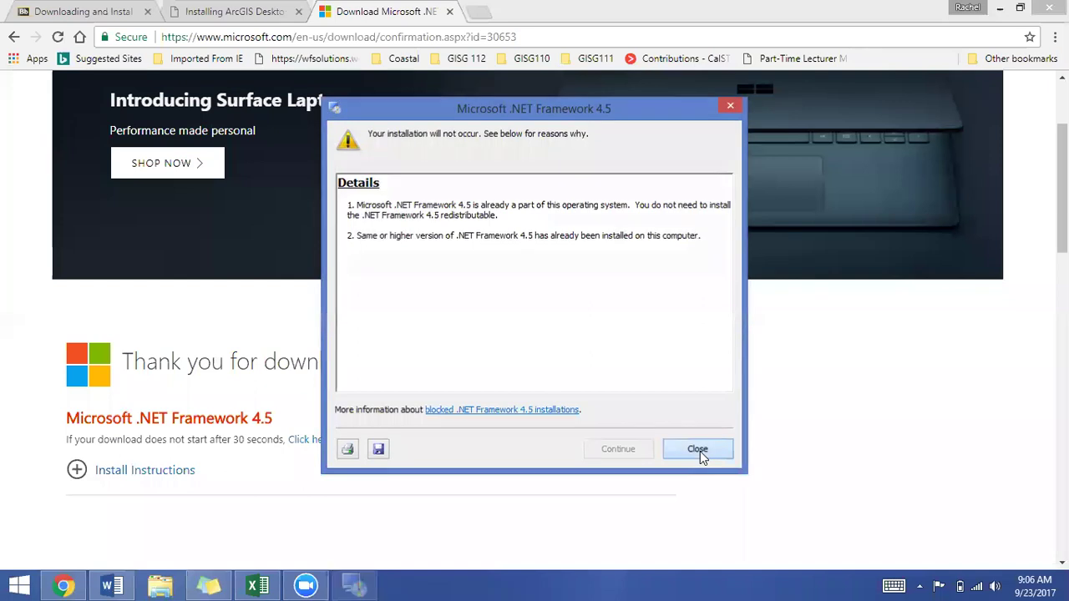
click(698, 449)
Return to the ArcGIS for Desktop Student Trial download steps page from the Back history.
click(14, 38)
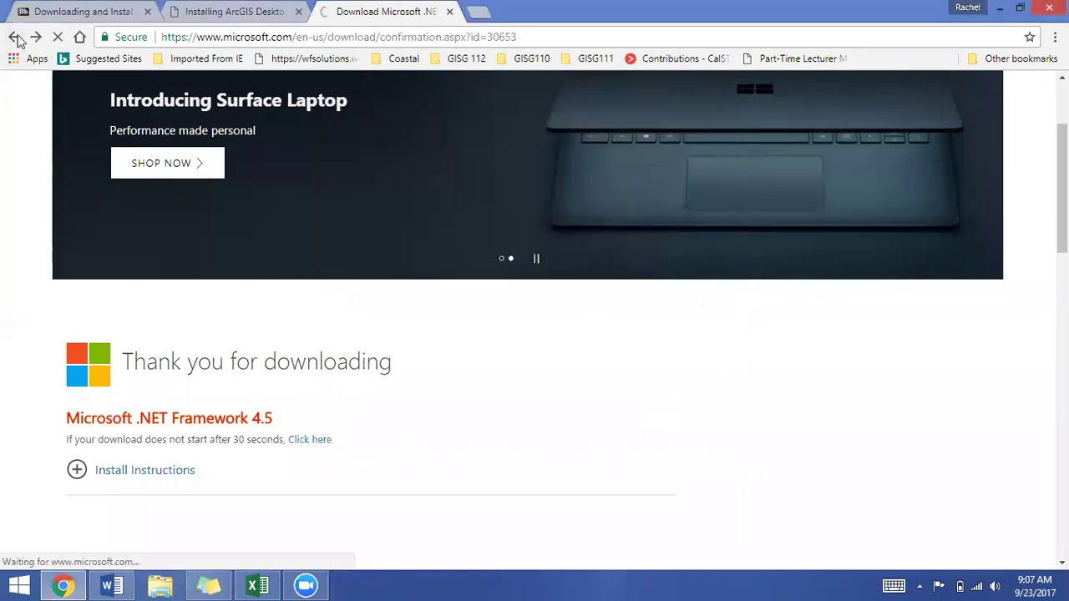
right_click(15, 38)
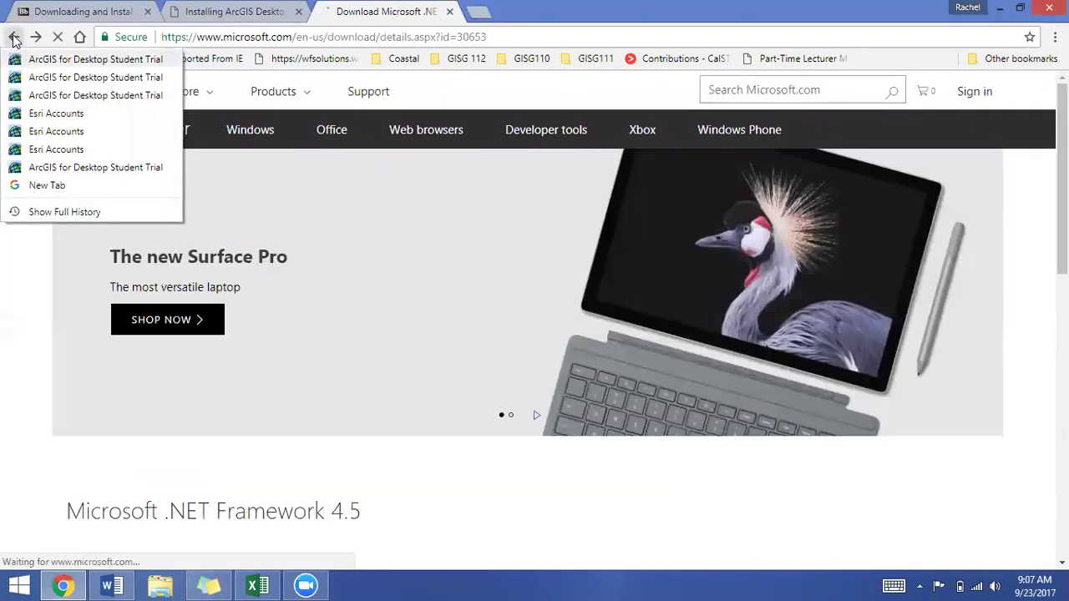
click(14, 37)
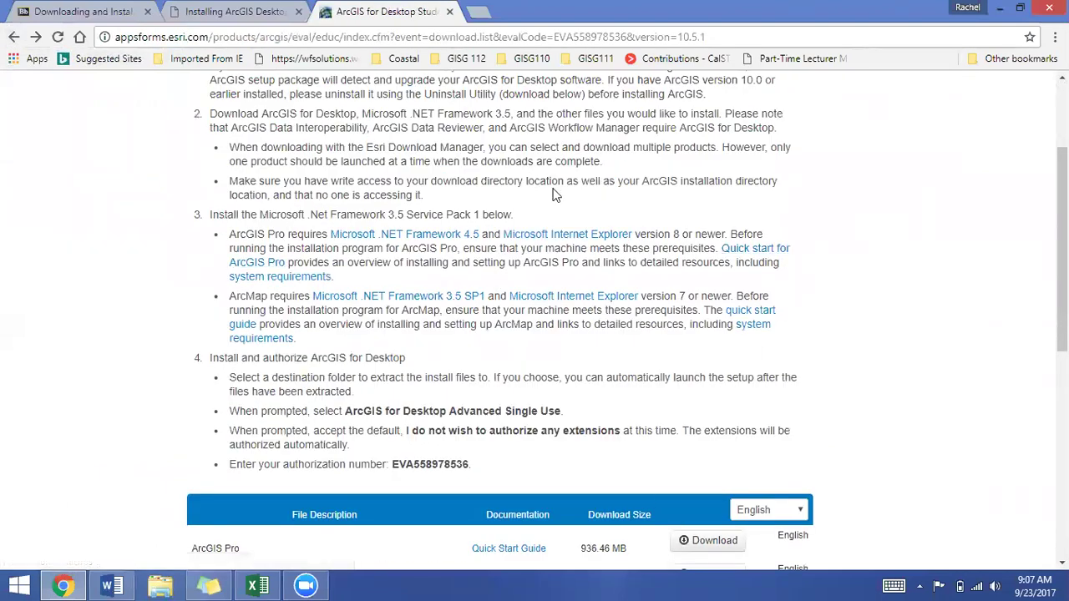
scroll(551, 195, up, 1)
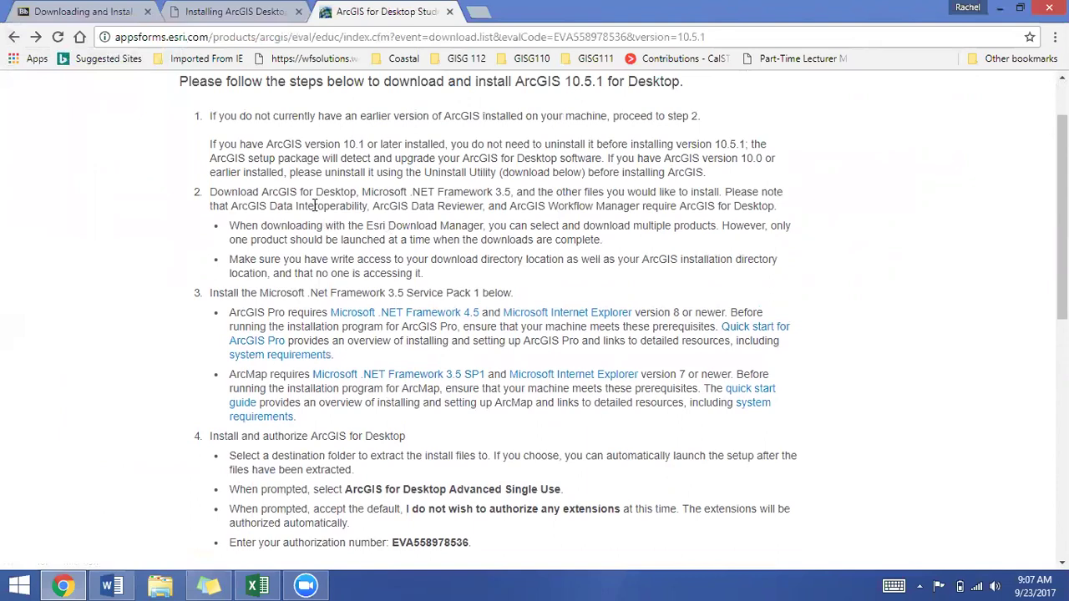
scroll(315, 205, down, 2)
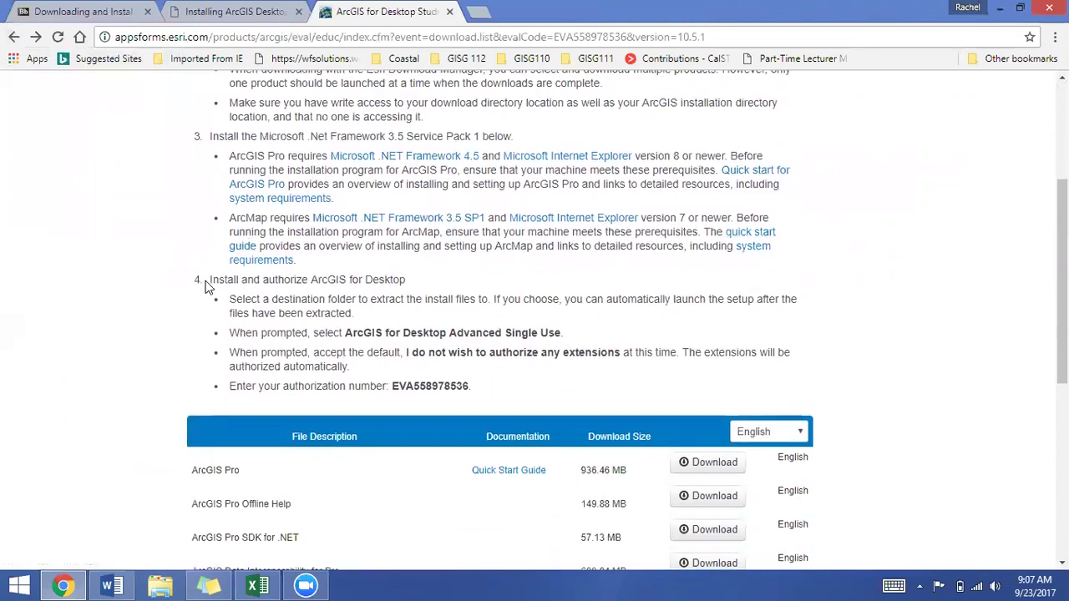
Read step 4, marking the Advanced Single Use and no-extensions authorization instructions.
drag(203, 279, 446, 278)
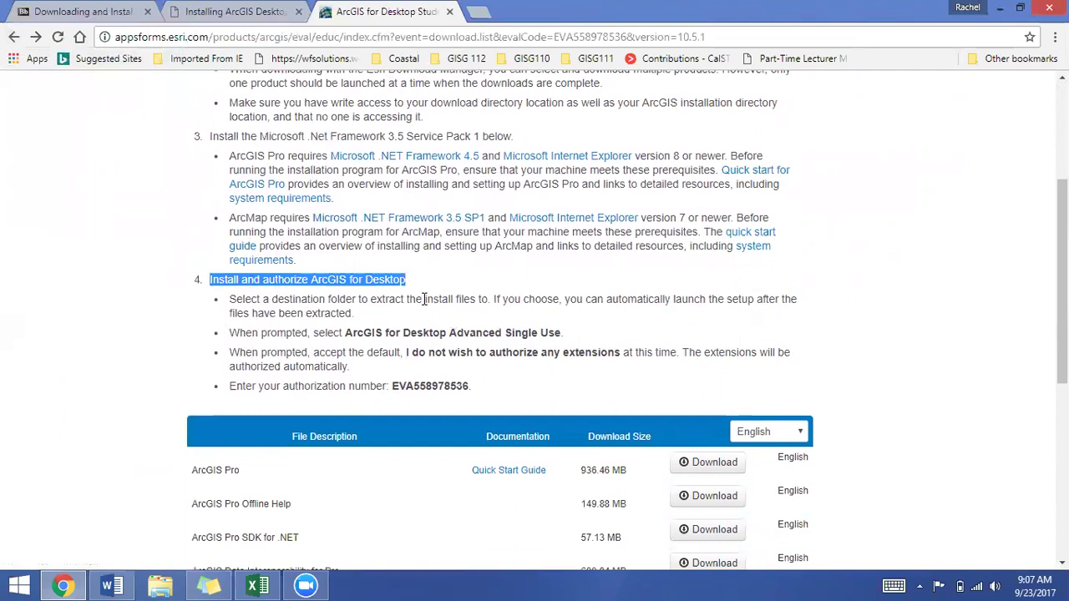
scroll(370, 246, down, 3)
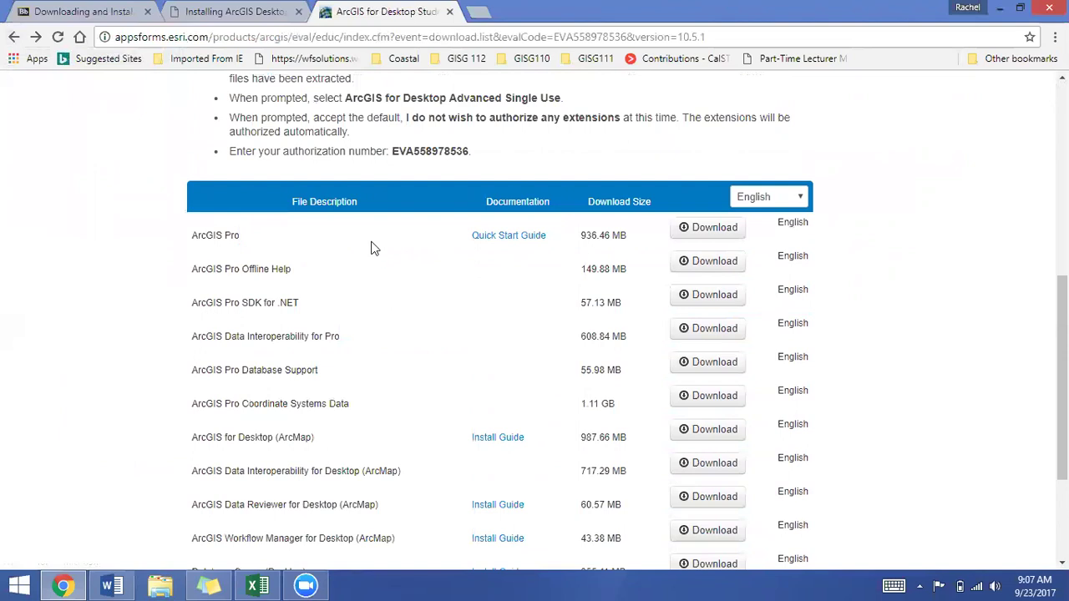
scroll(367, 244, up, 1)
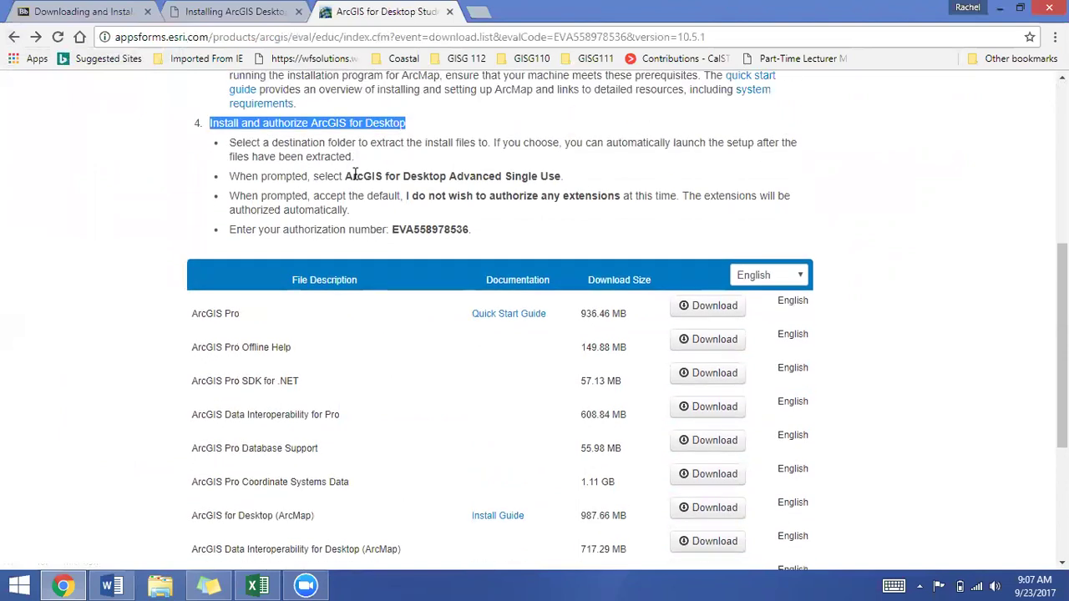
drag(348, 177, 567, 175)
click(459, 219)
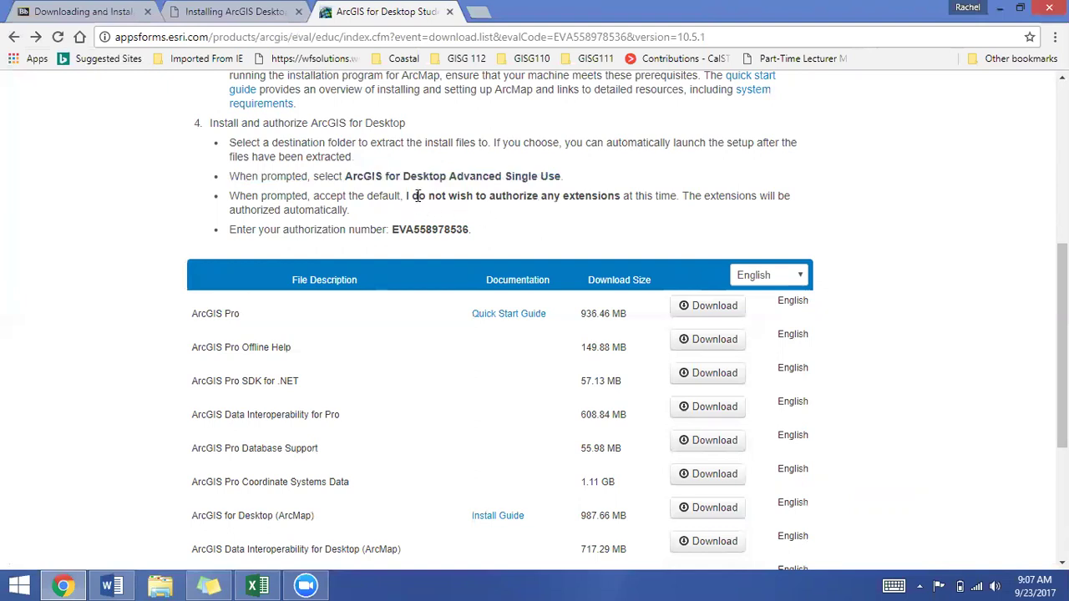
drag(415, 196, 608, 196)
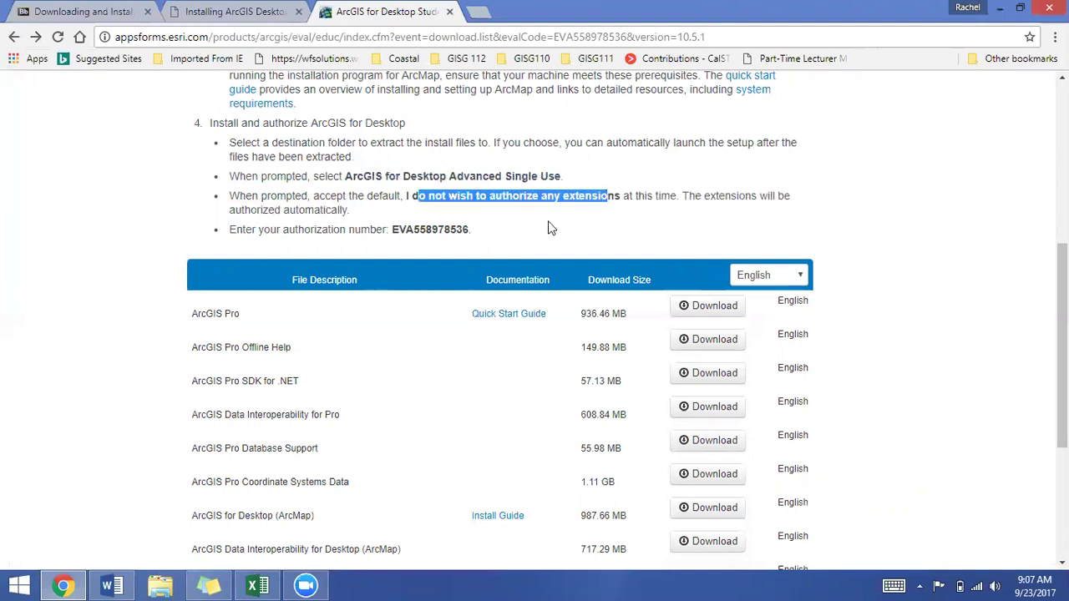
click(470, 240)
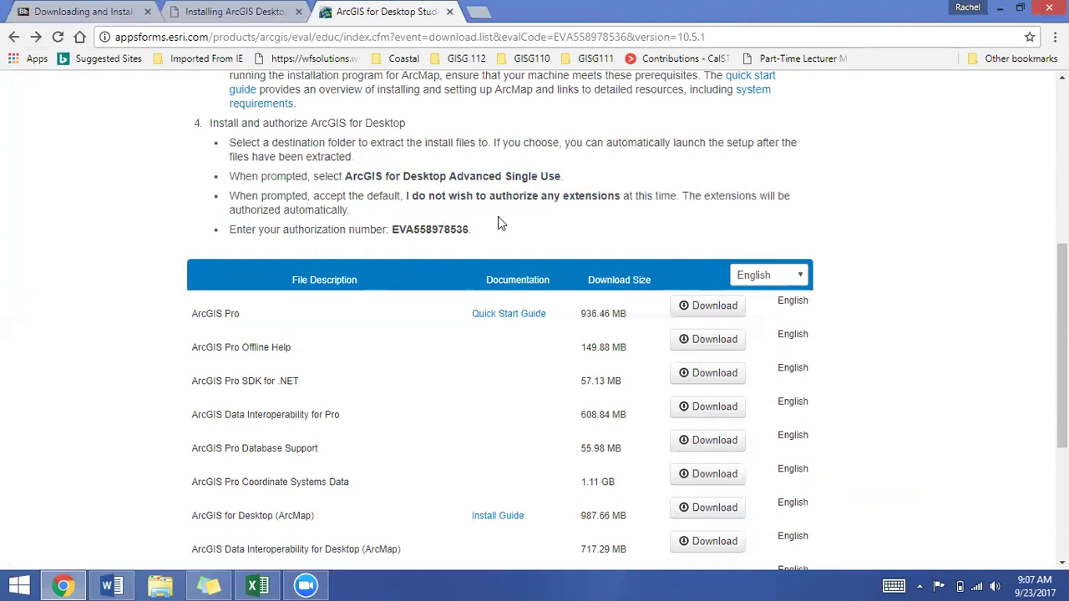
scroll(687, 177, down, 2)
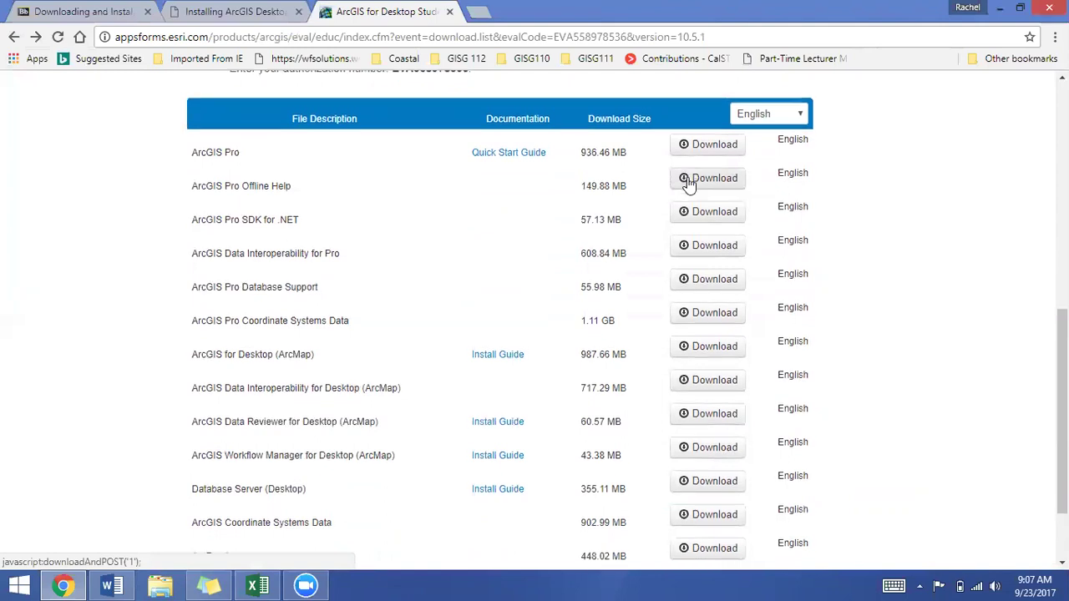
Start downloading ArcGIS for Desktop (ArcMap) from the download table.
scroll(688, 184, down, 1)
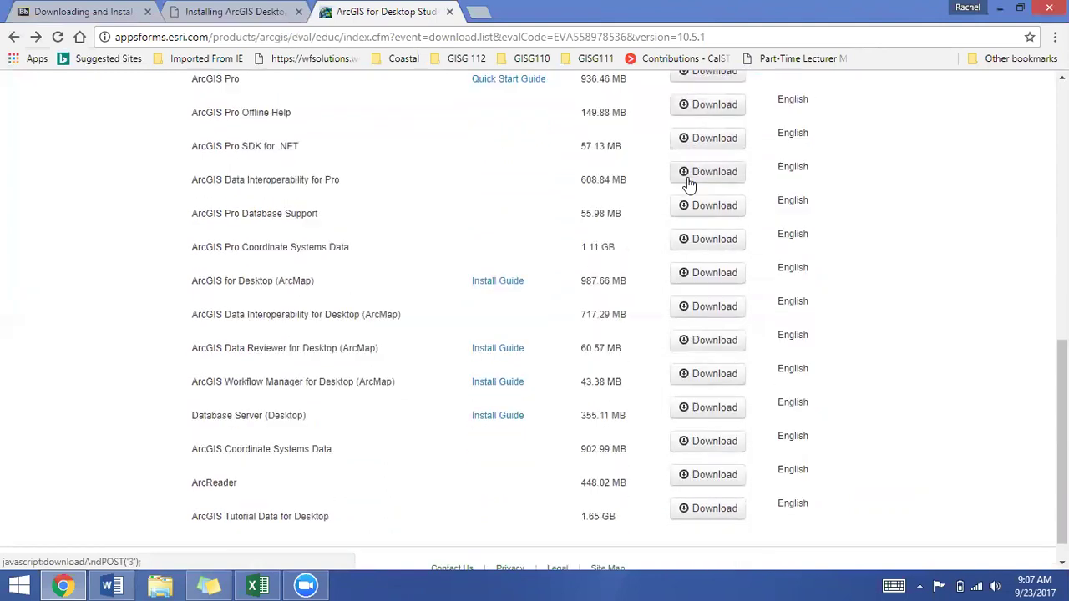
scroll(687, 183, down, 1)
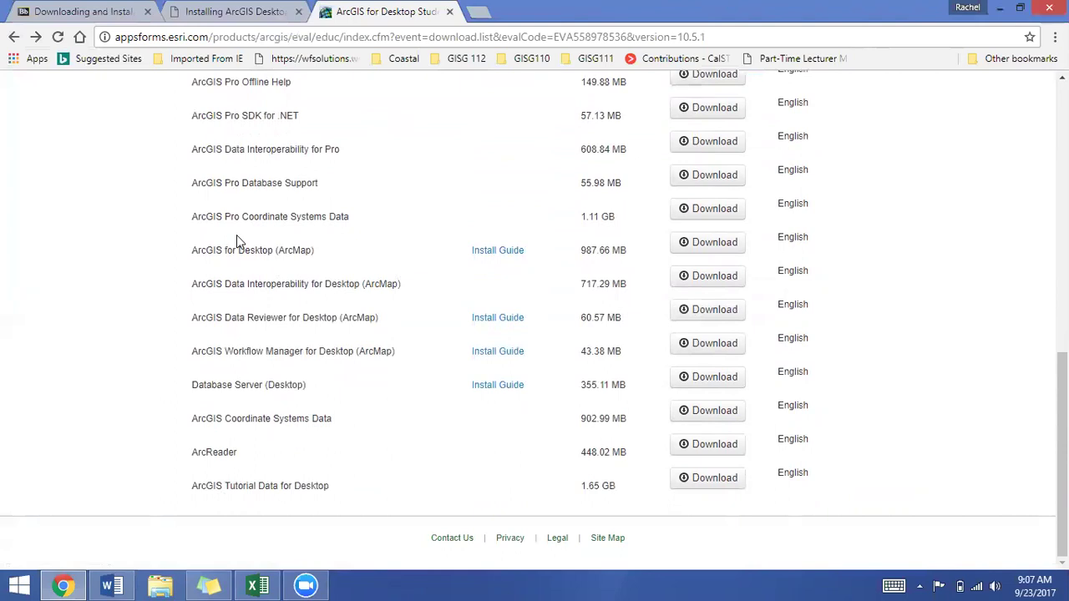
scroll(196, 275, up, 1)
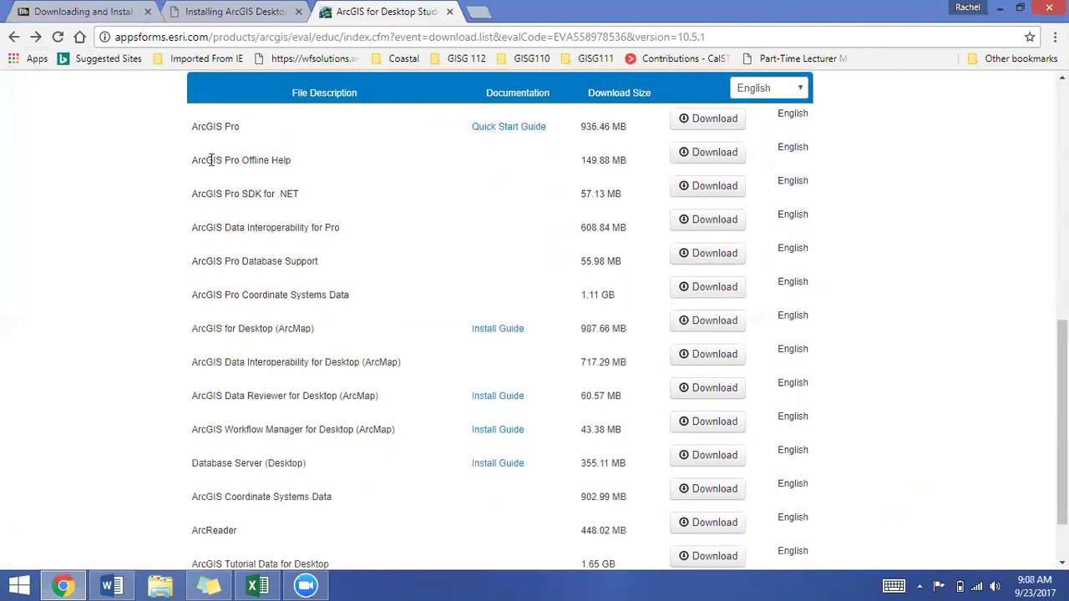
drag(174, 338, 360, 330)
click(360, 330)
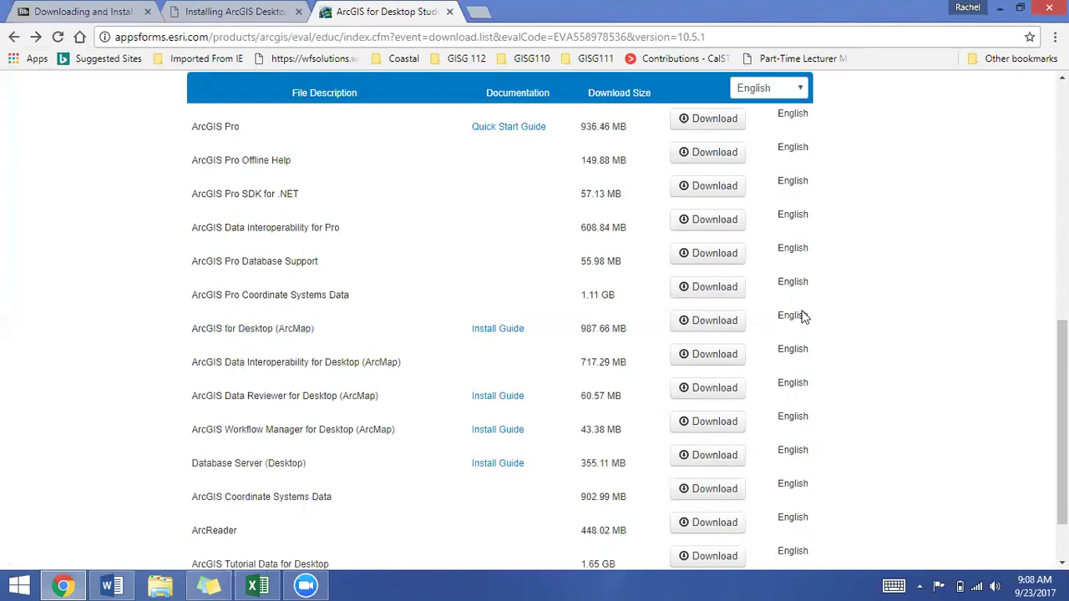
click(734, 331)
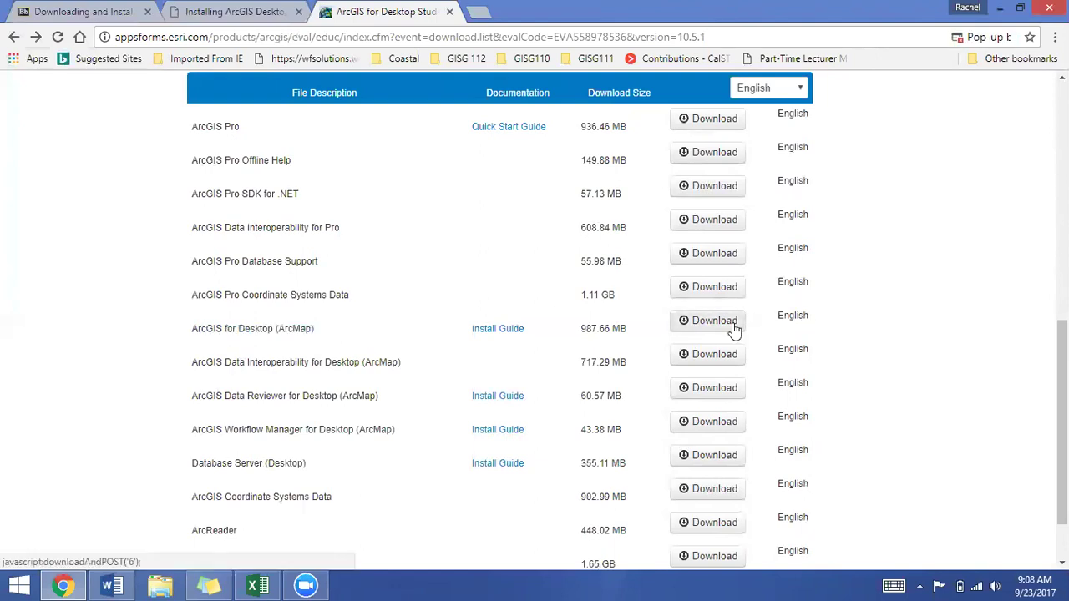
Always allow pop-ups from appsforms.esri.com.
click(961, 37)
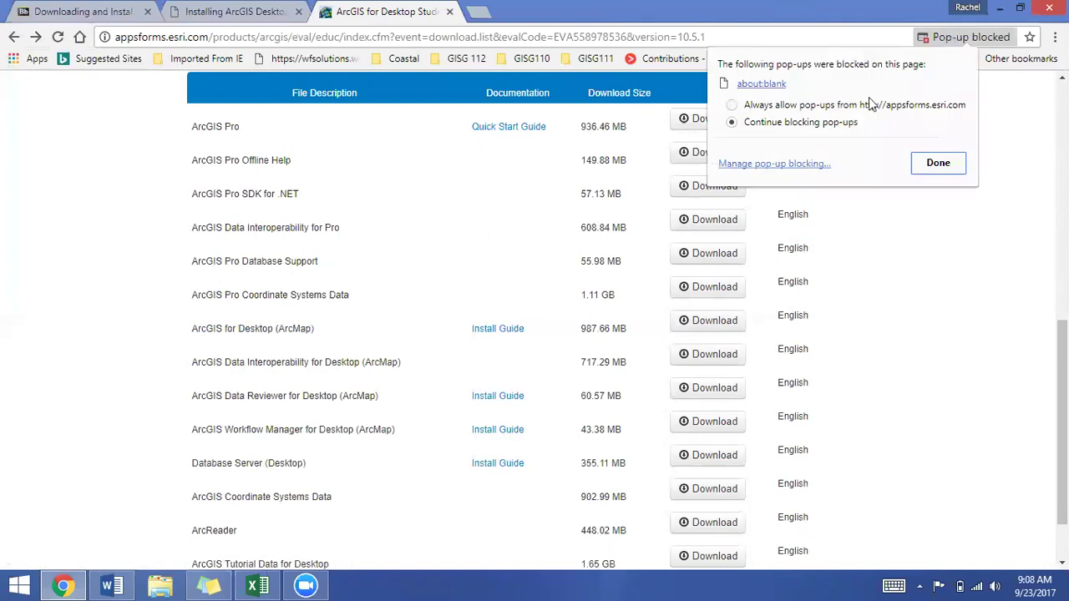
click(760, 106)
click(940, 163)
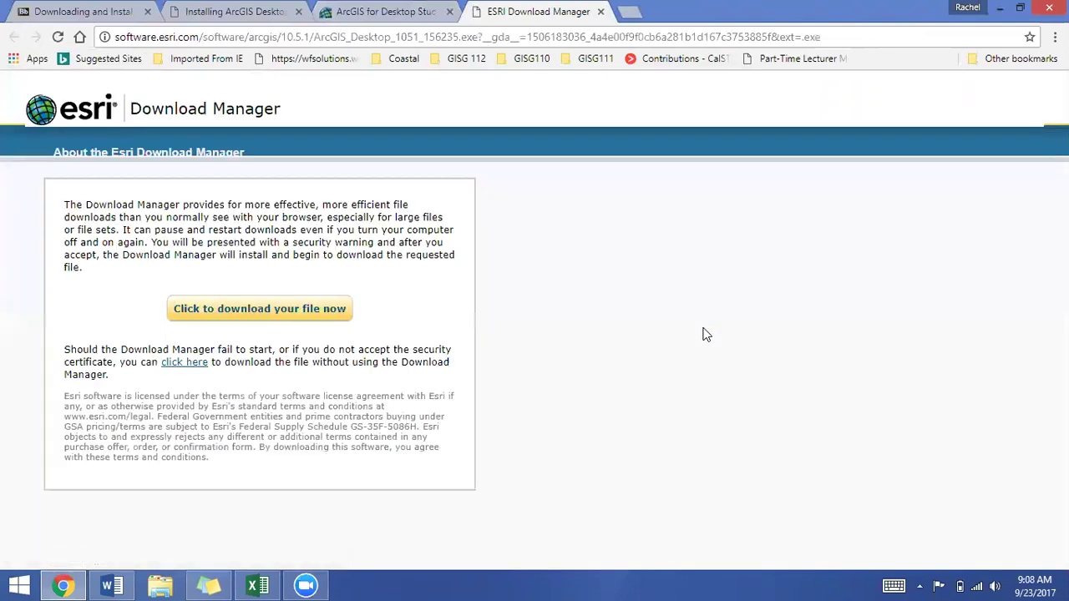
Download the ArcGIS_Desktop_1051 .exe file from the Esri Download Manager page.
click(249, 311)
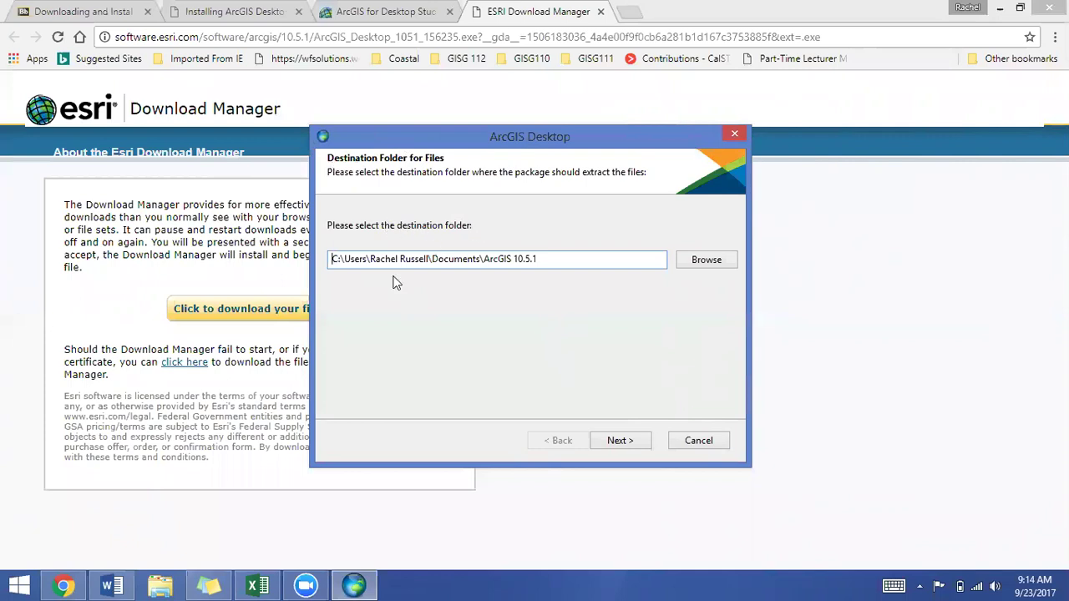
Extract the installation files to the proposed Documents\ArcGIS 10.5.1 folder.
click(619, 441)
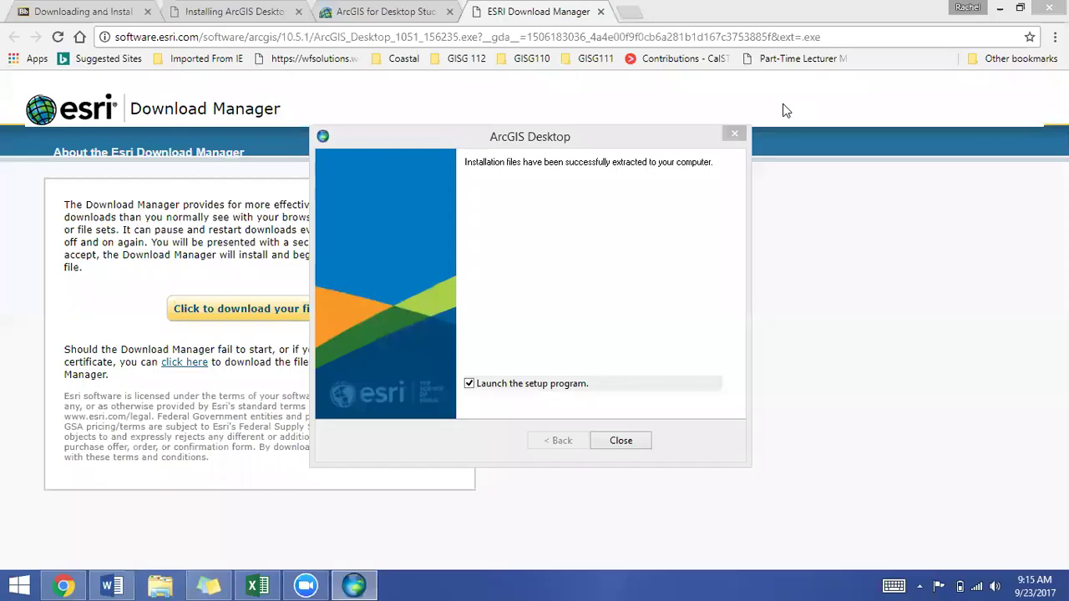
click(664, 189)
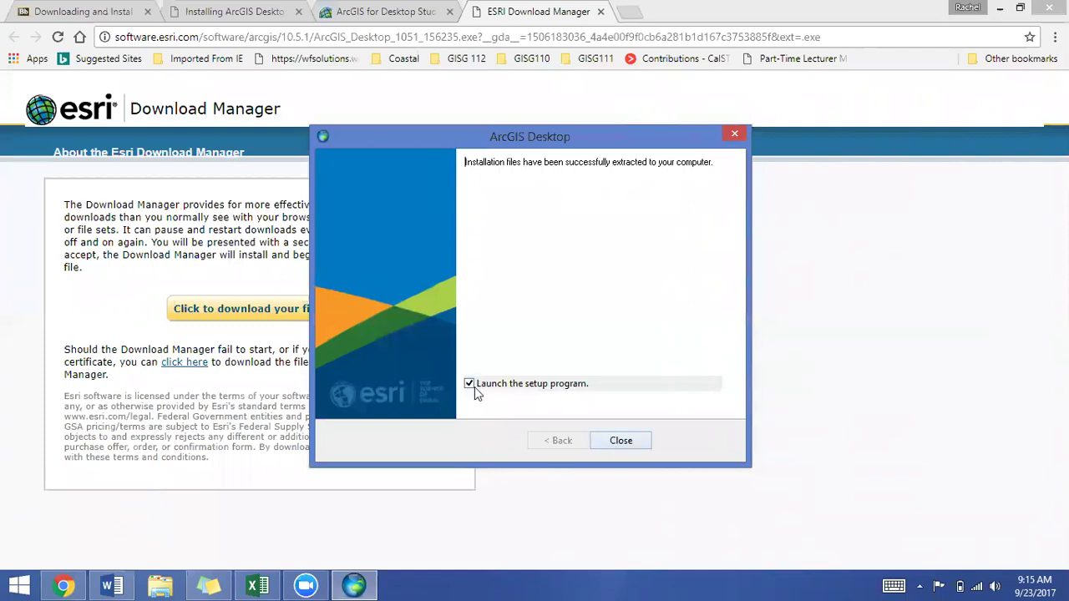
Launch ArcGIS Desktop 10.5.1 Setup, pass the Welcome page, and accept the master agreement.
click(623, 442)
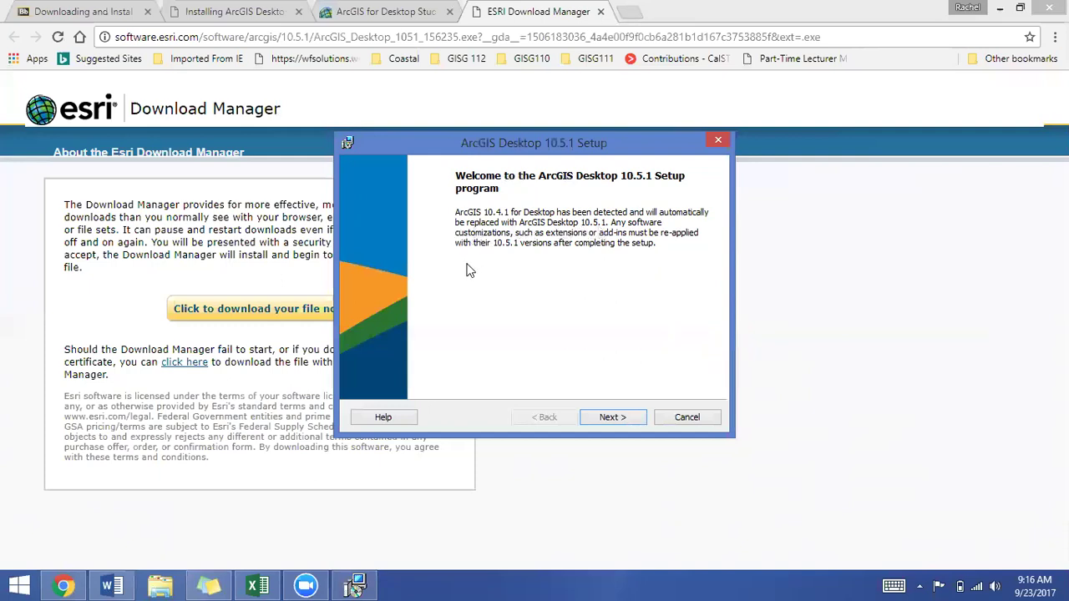
click(614, 417)
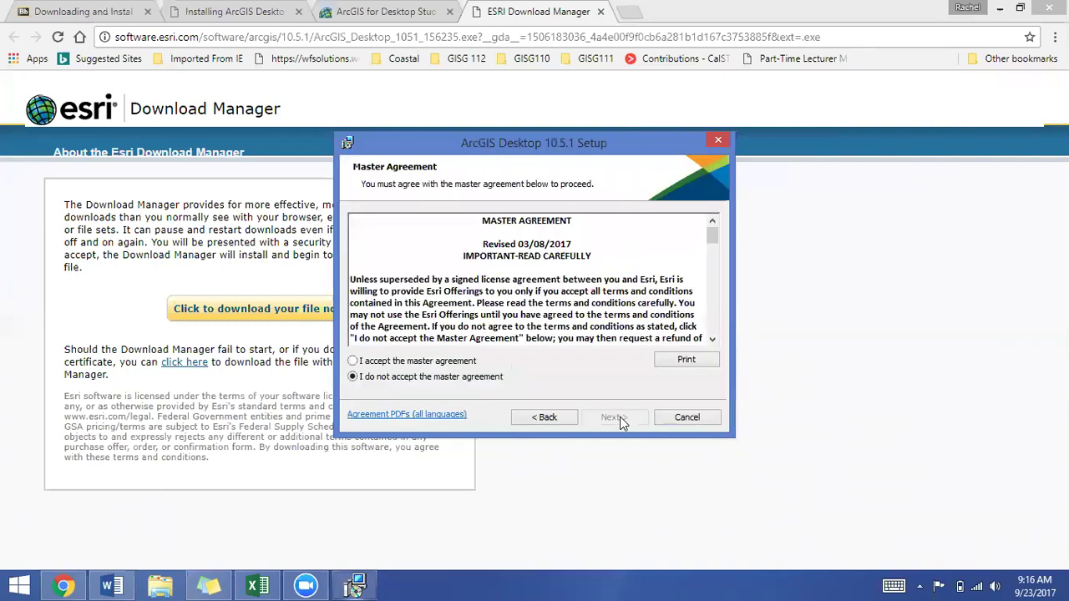
click(353, 361)
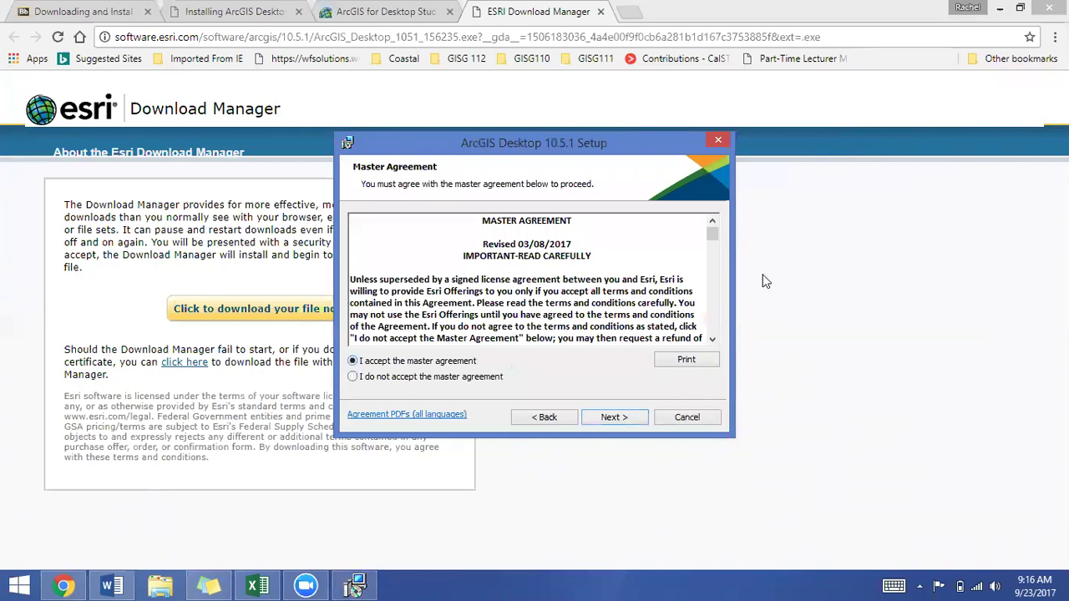
drag(711, 232, 743, 334)
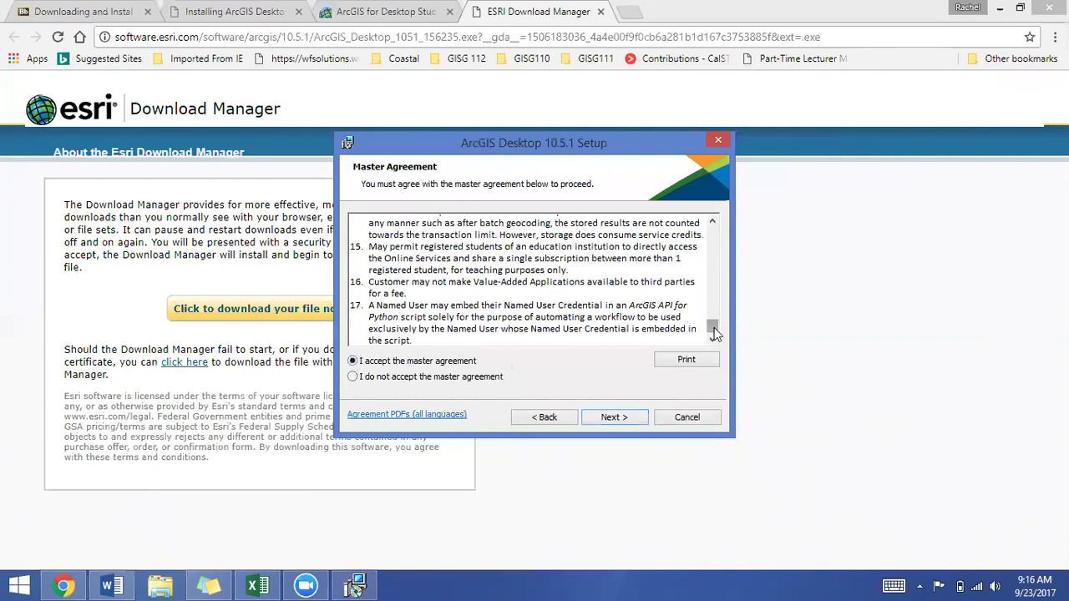
drag(713, 322, 711, 295)
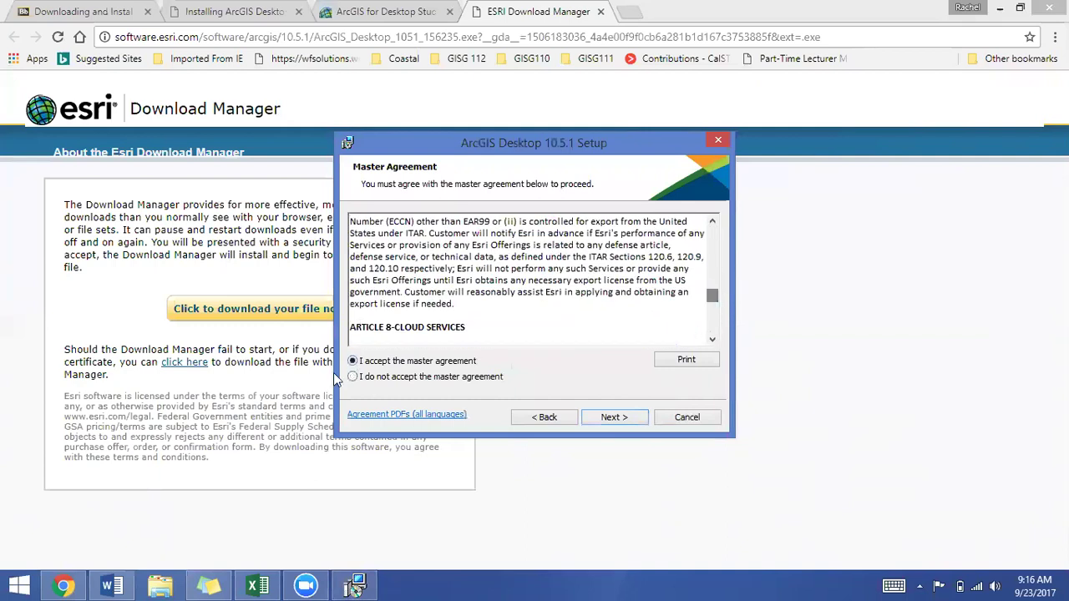
click(628, 419)
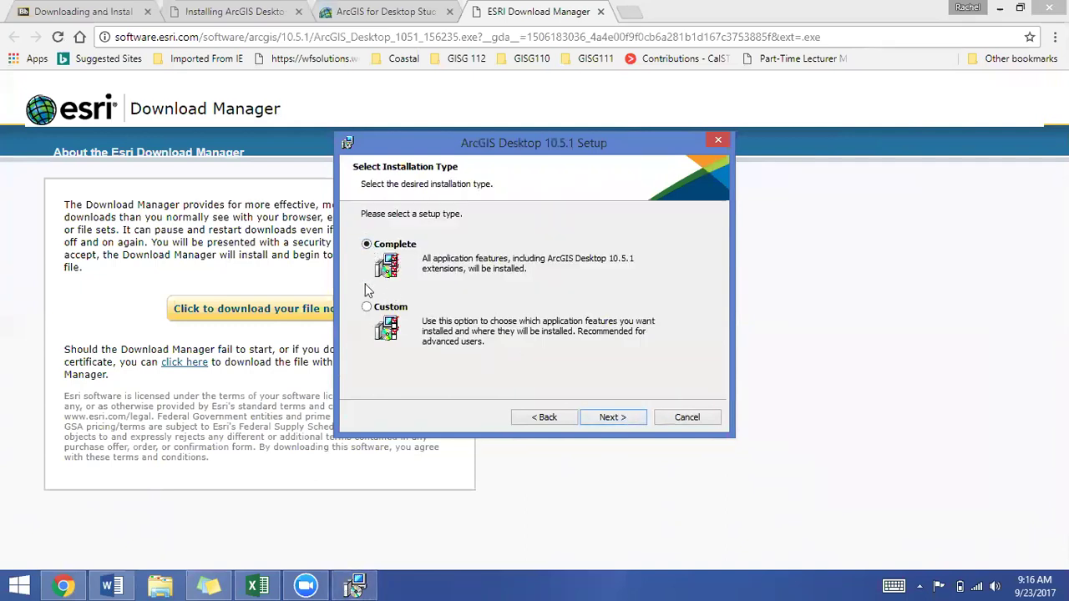
Run a Complete install, keeping the default program and Python destination folders.
click(605, 417)
click(605, 417)
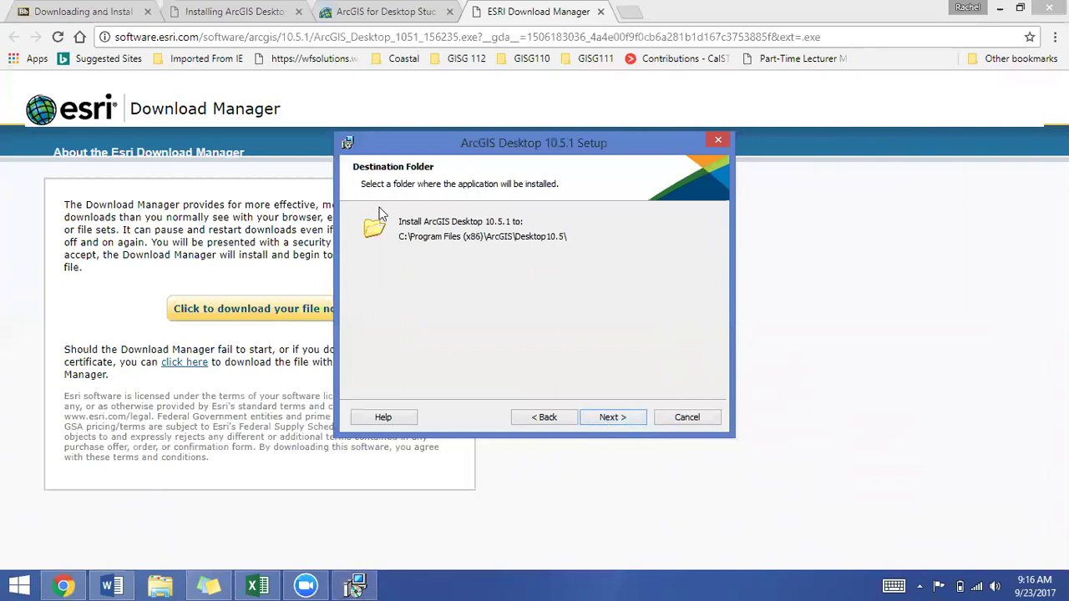
click(619, 422)
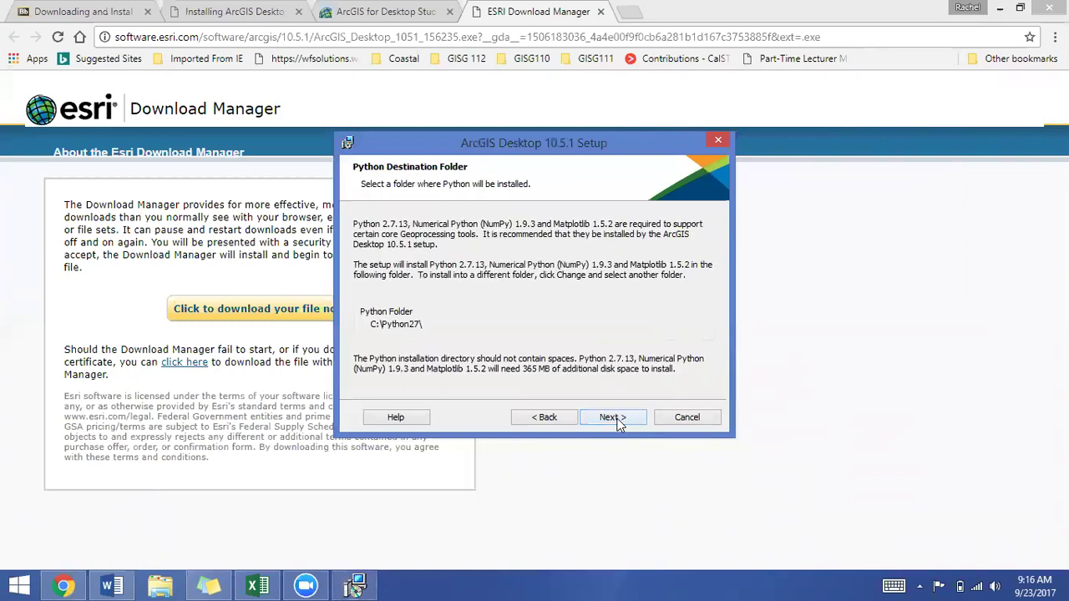
click(619, 422)
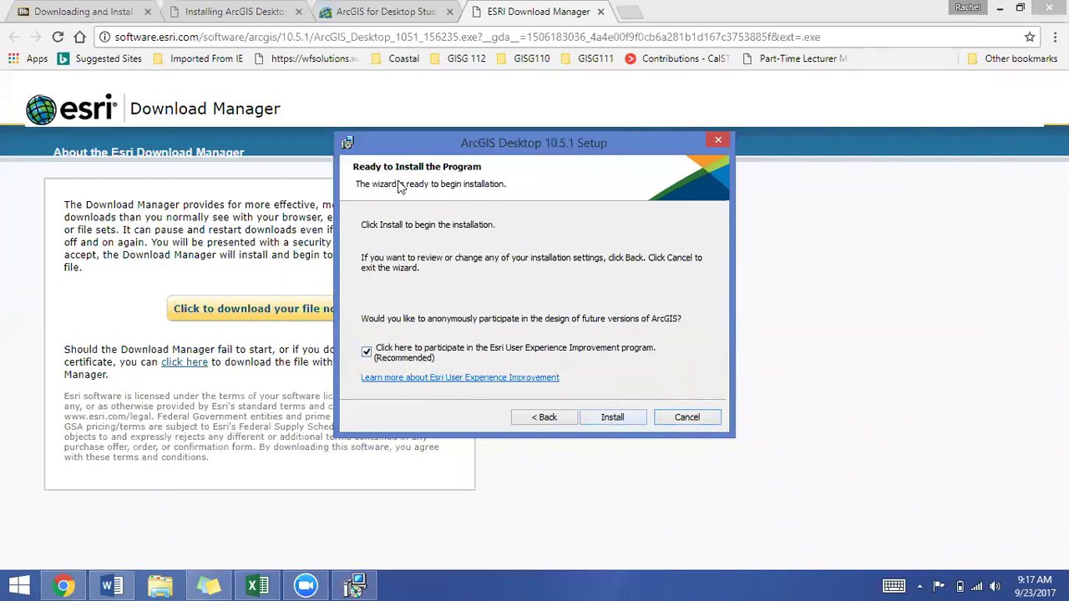
click(623, 421)
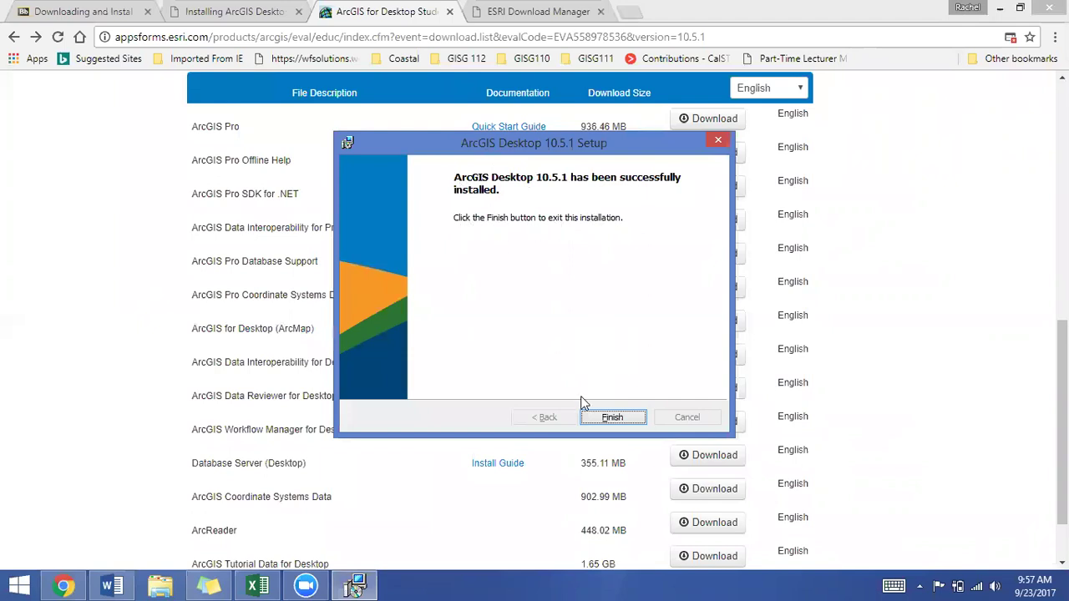
Exit the finished setup and review step 4's first install-and-authorize bullet in Chrome.
click(600, 419)
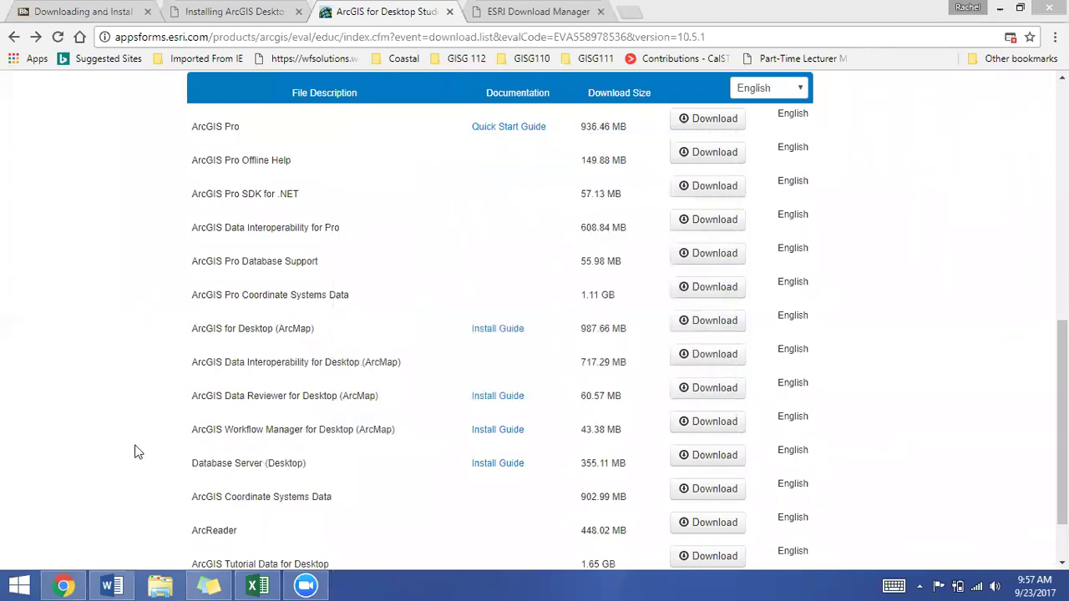
scroll(129, 417, up, 5)
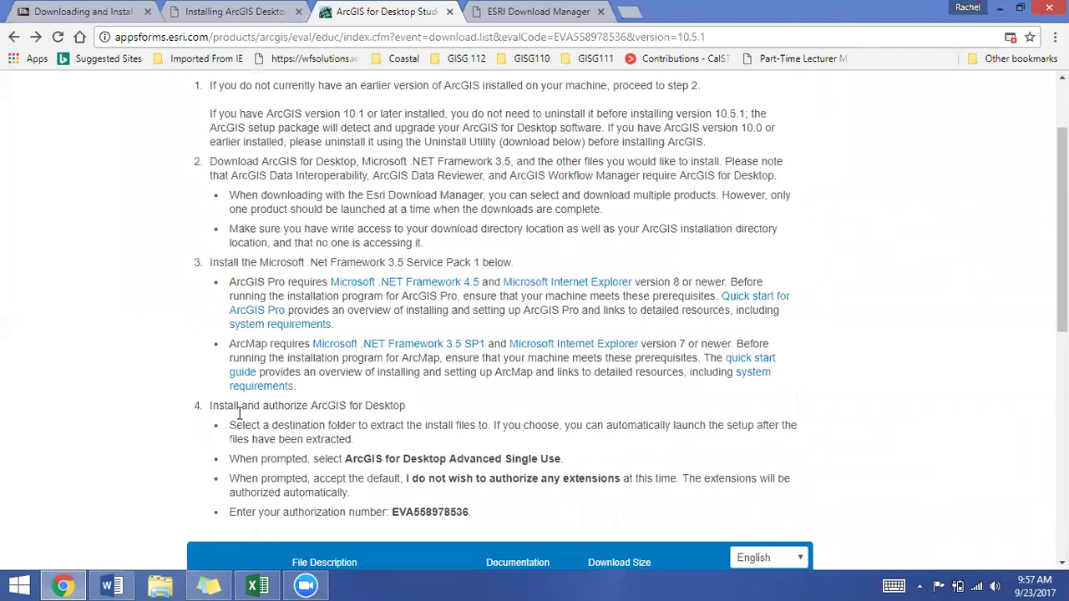
drag(231, 425, 372, 449)
click(373, 449)
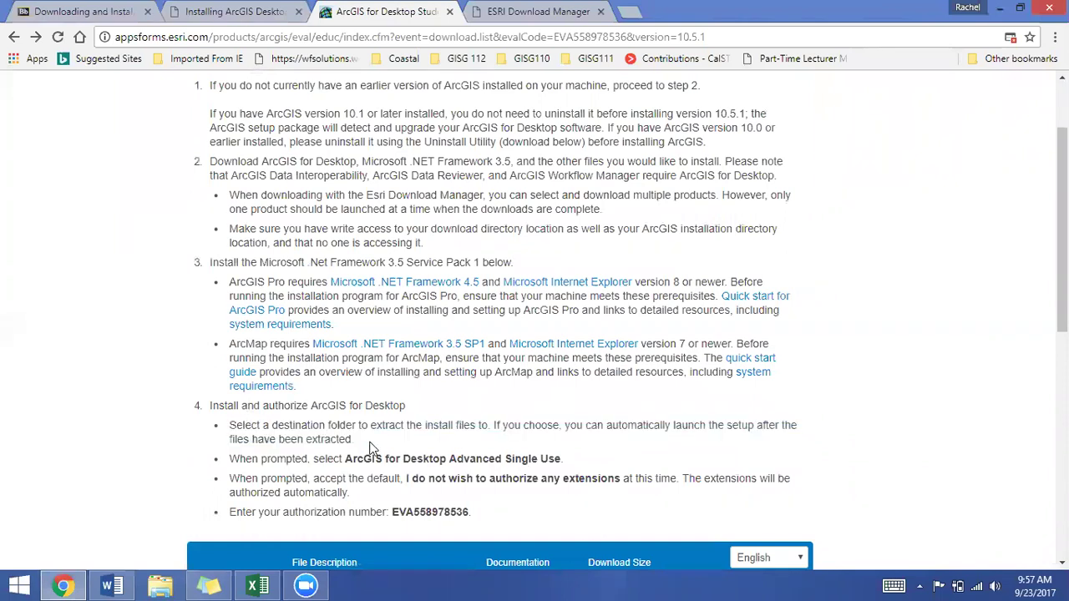
Search the Start screen for 'arcgis' and launch ArcGIS Administrator.
click(8, 585)
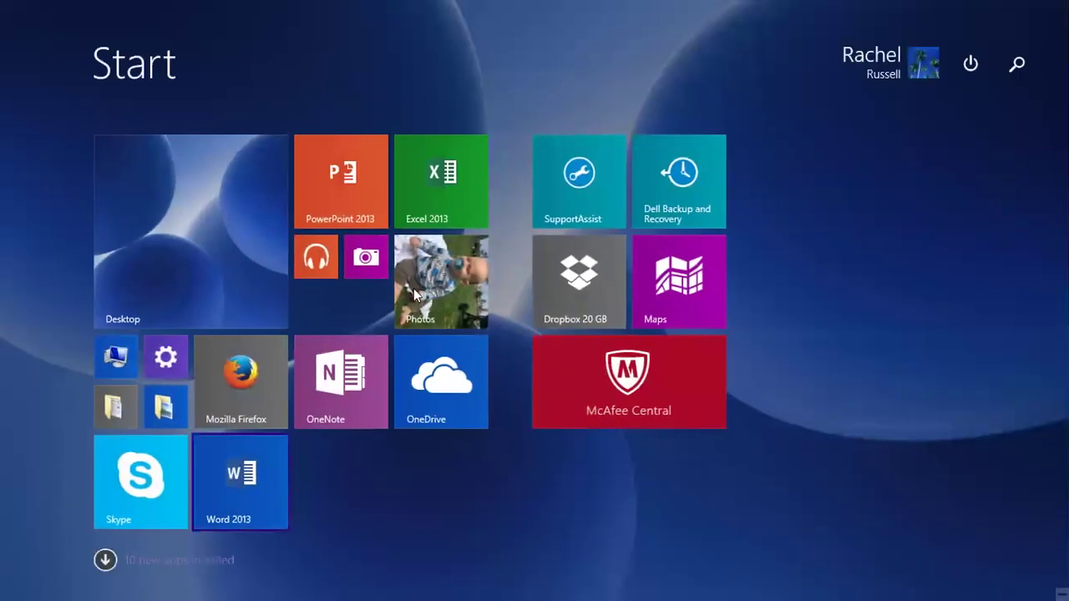
click(1030, 64)
text(arcgi)
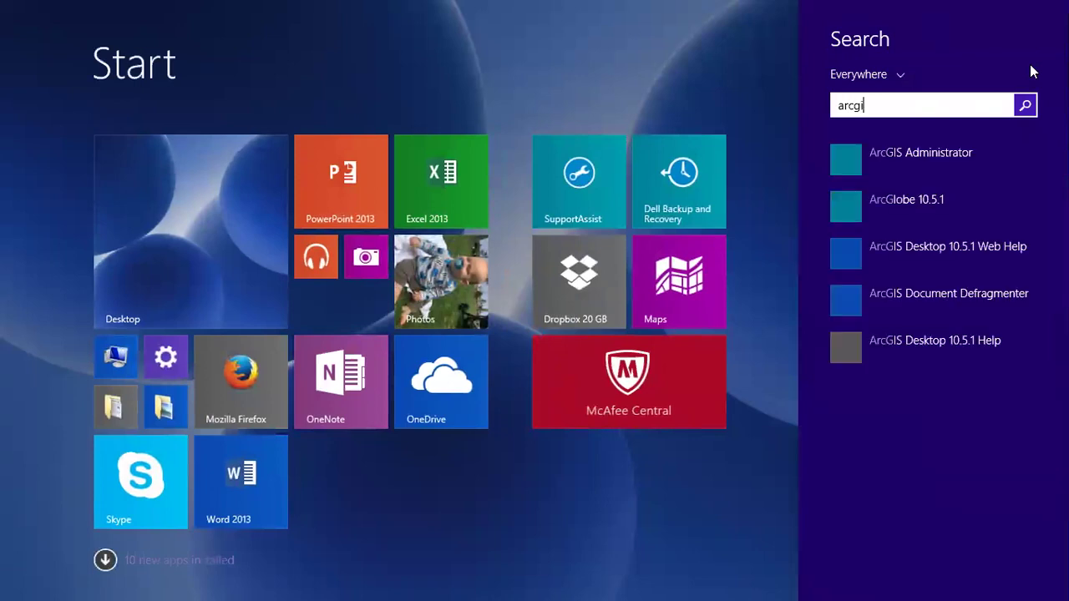
text(s Administrator)
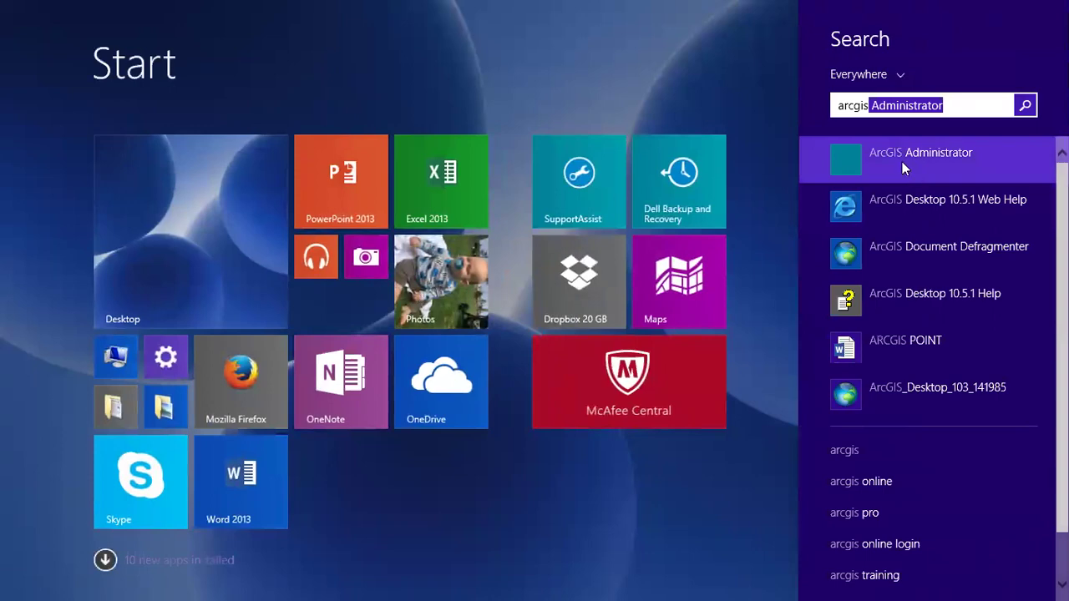
click(913, 170)
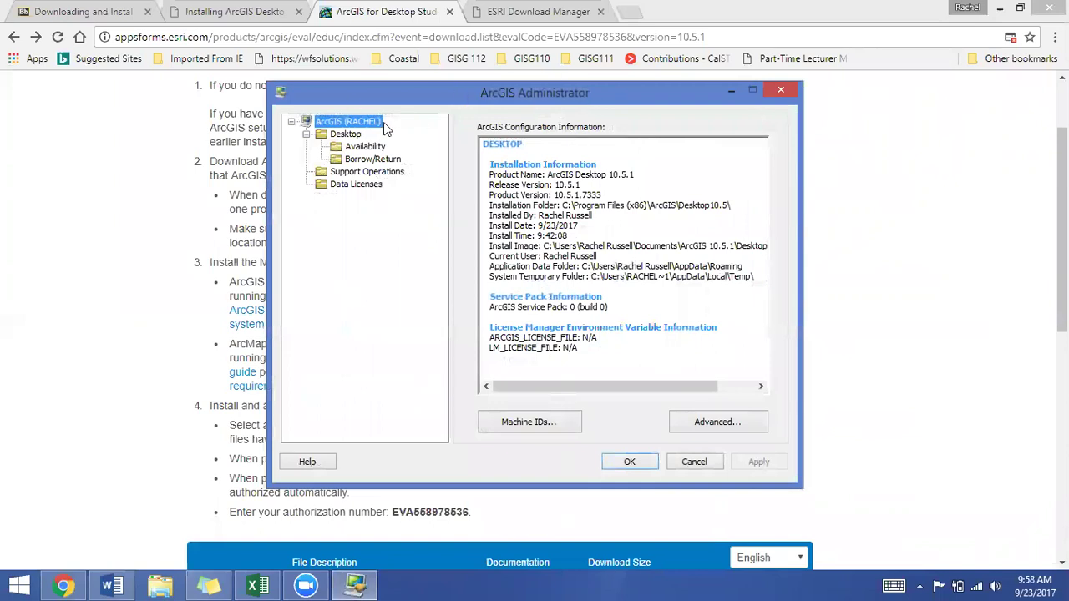
Reread the step 4 heading and its first bullet on the download page.
click(177, 286)
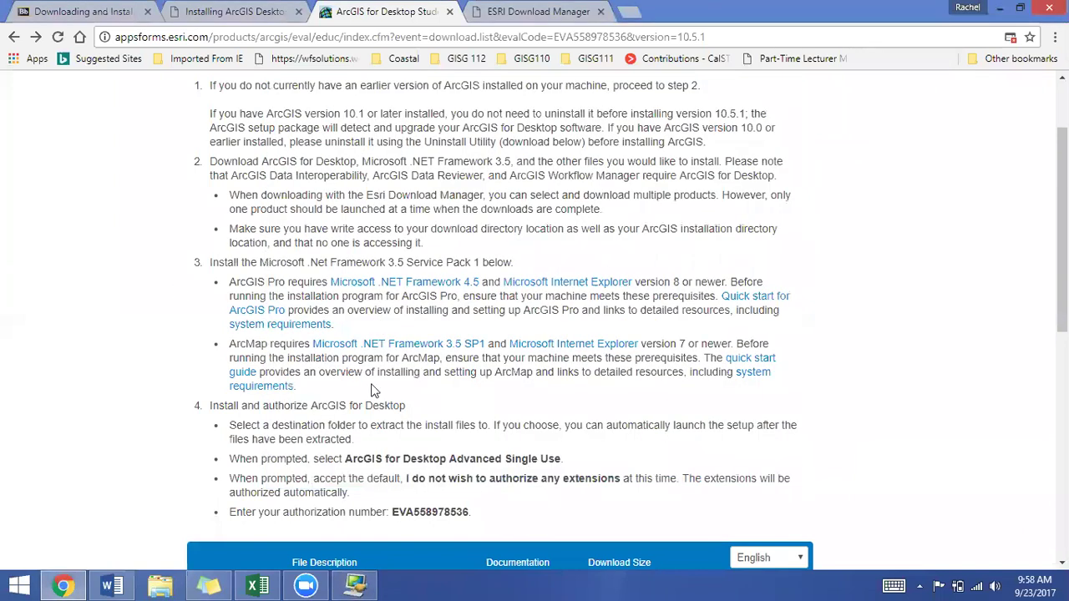
drag(209, 406, 229, 425)
click(401, 443)
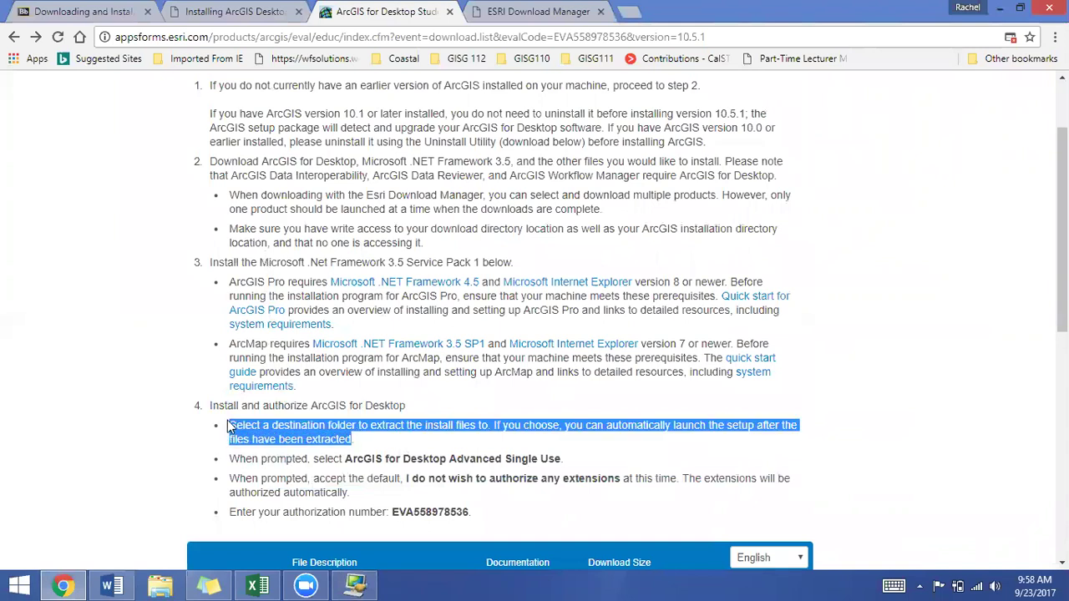
click(247, 454)
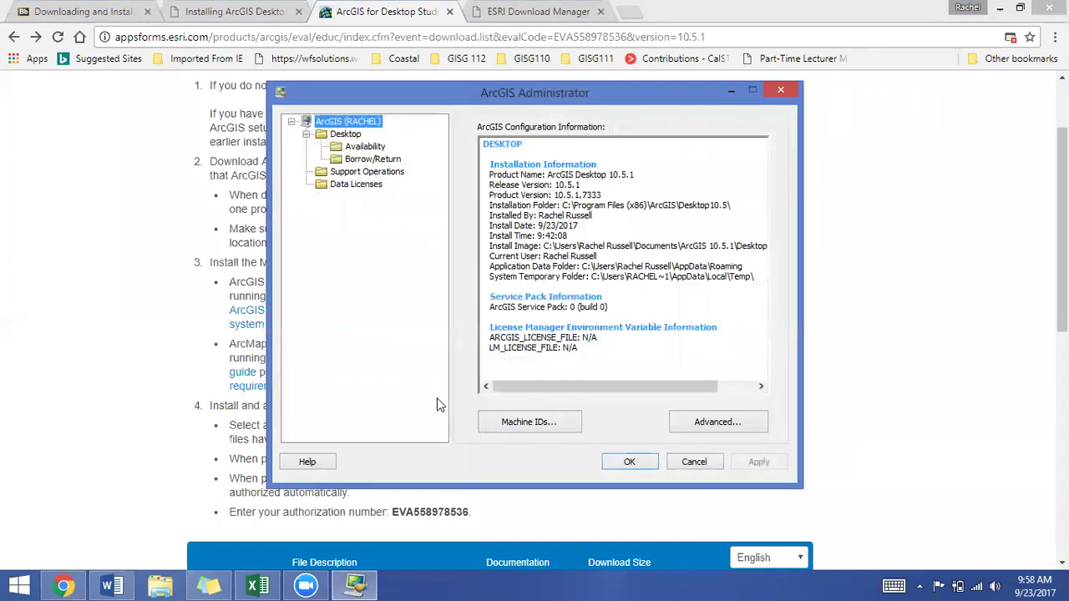
Open the Desktop page with Advanced (ArcInfo) Single Use, checking it against the instructions.
click(355, 186)
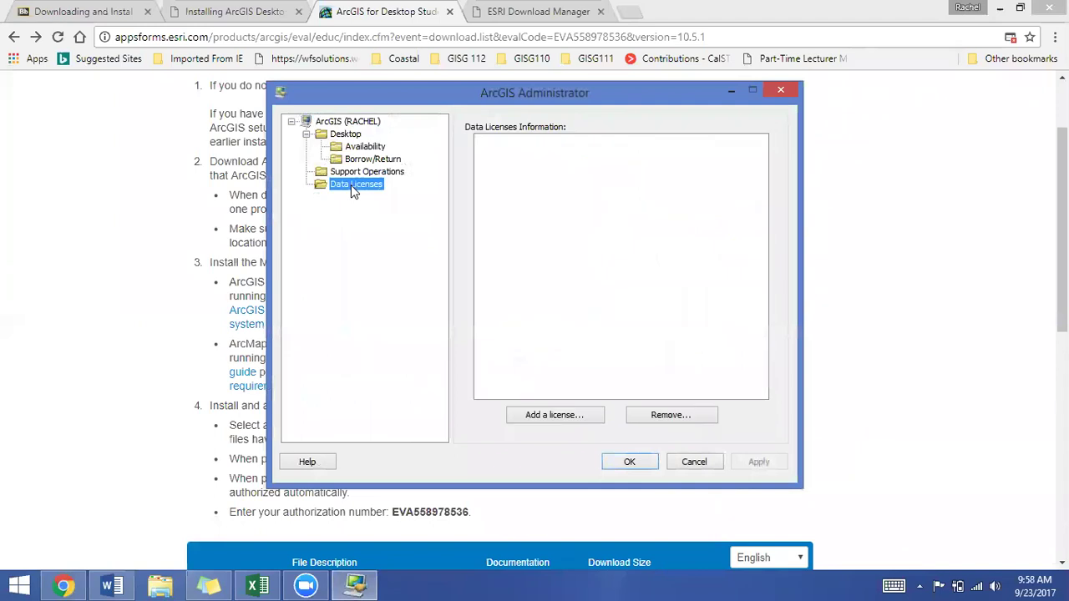
click(354, 173)
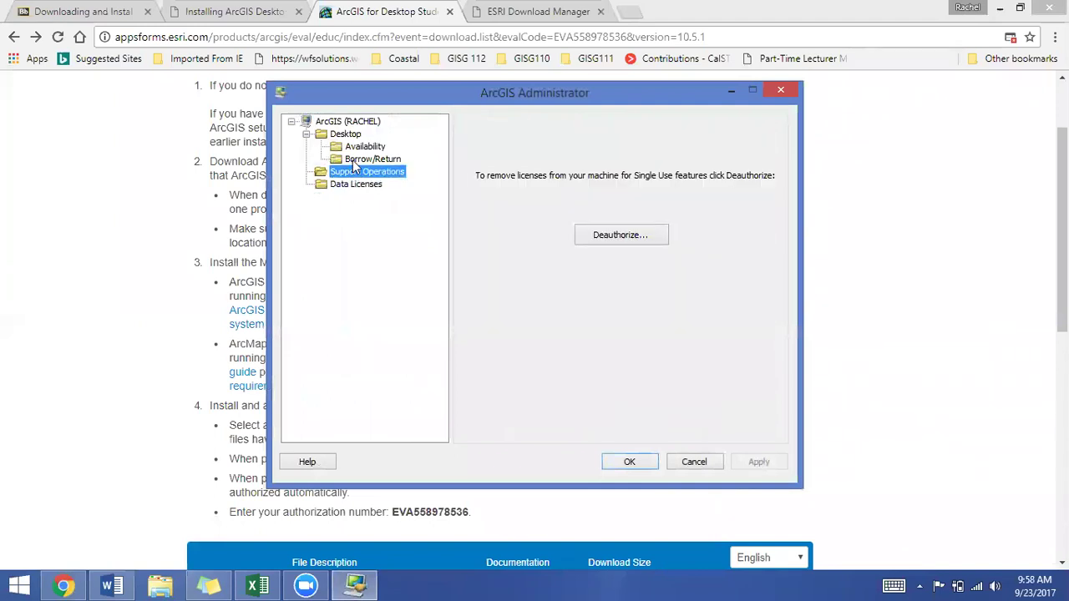
click(353, 160)
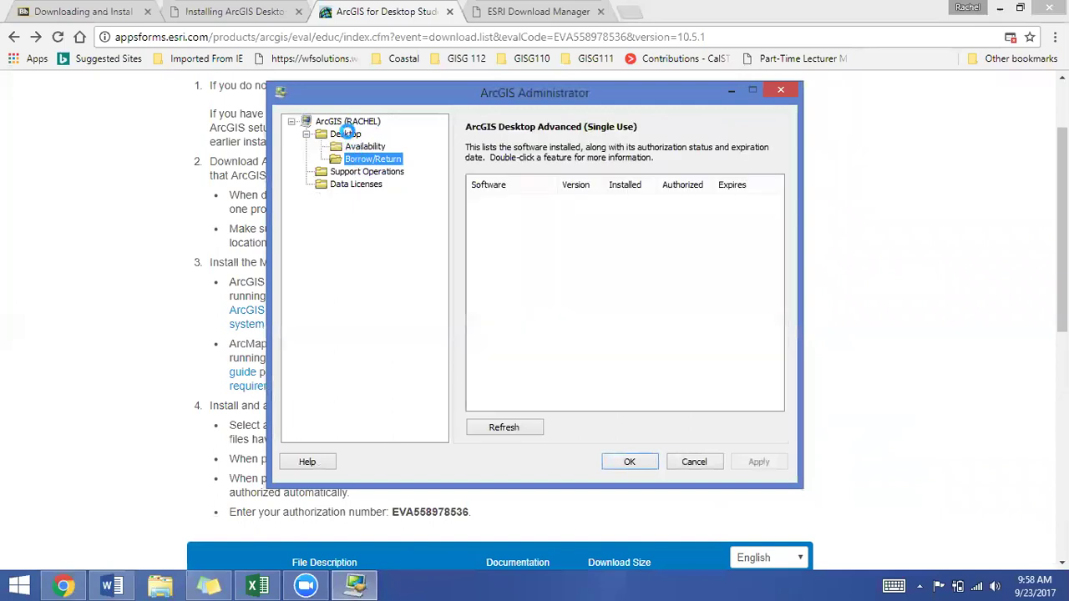
click(346, 133)
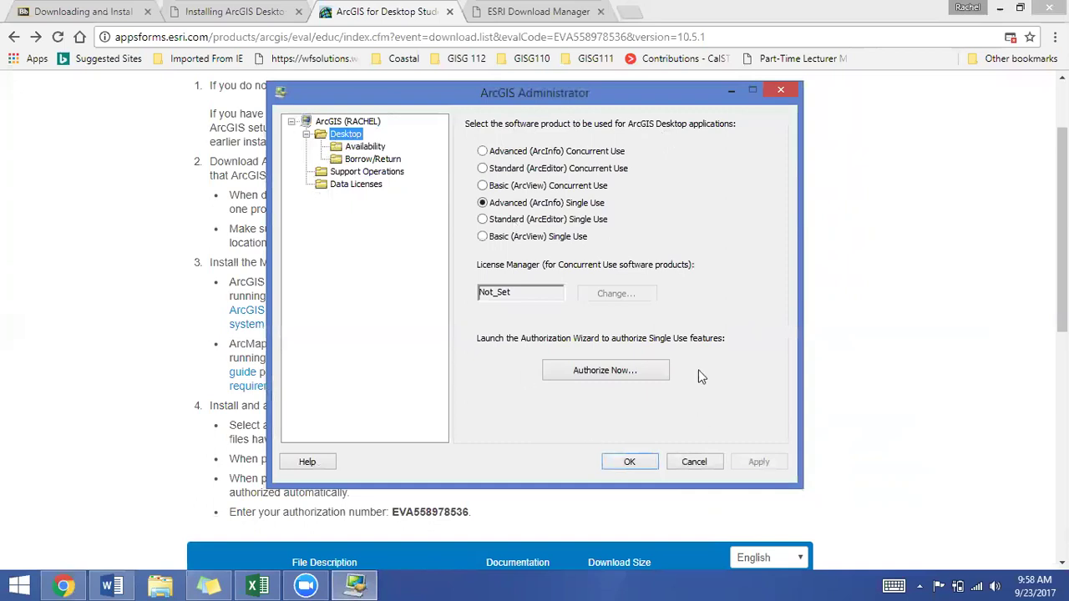
click(85, 408)
drag(589, 458, 348, 453)
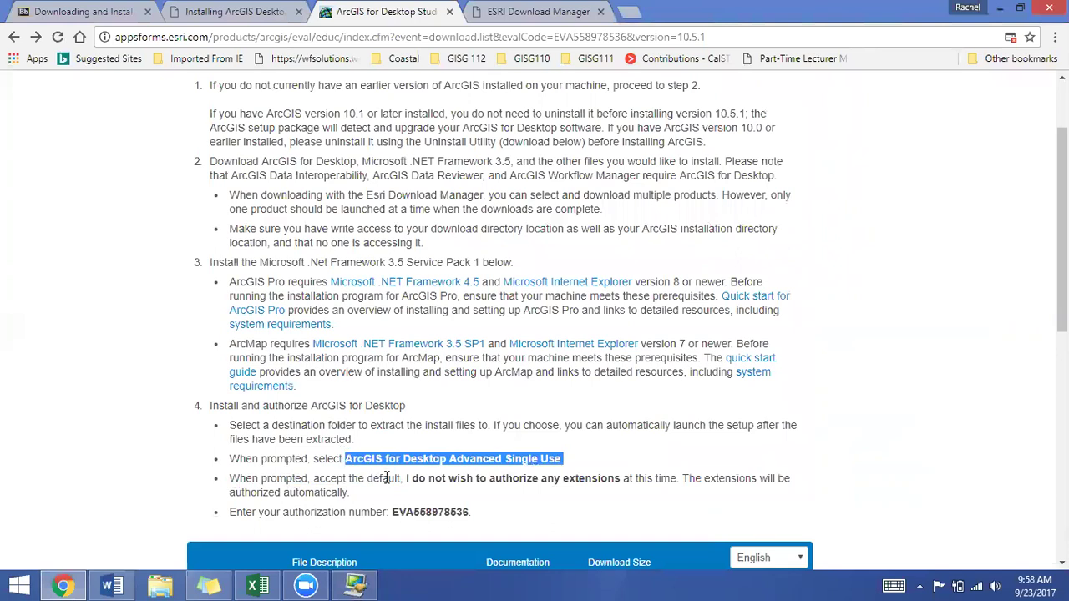
key(alt+Tab)
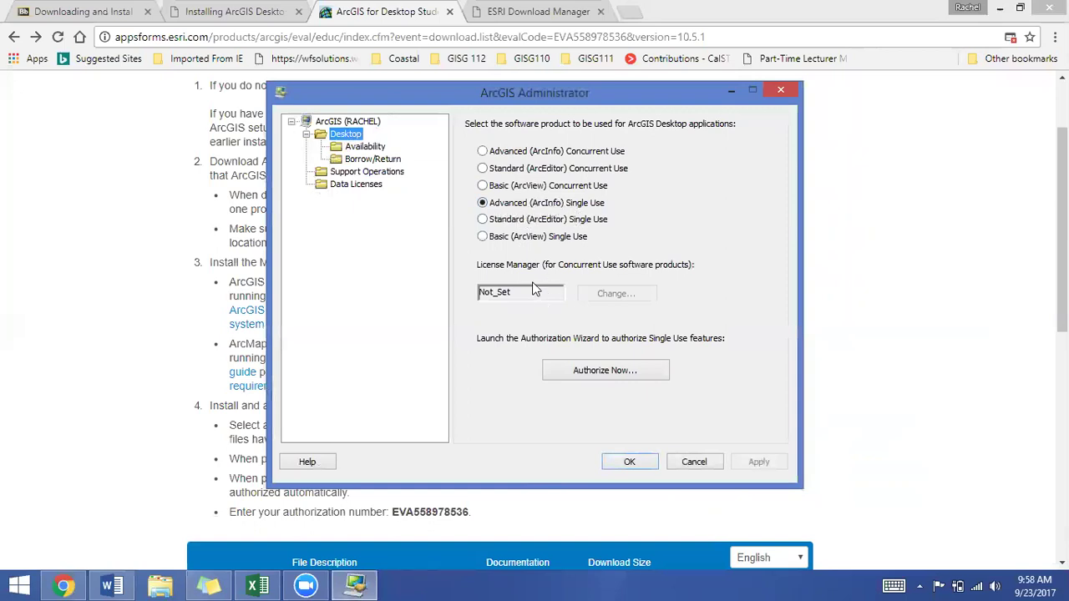
Choose Authorize Now, 'I have installed my software', and 'Authorize with Esri now using the Internet'.
click(605, 370)
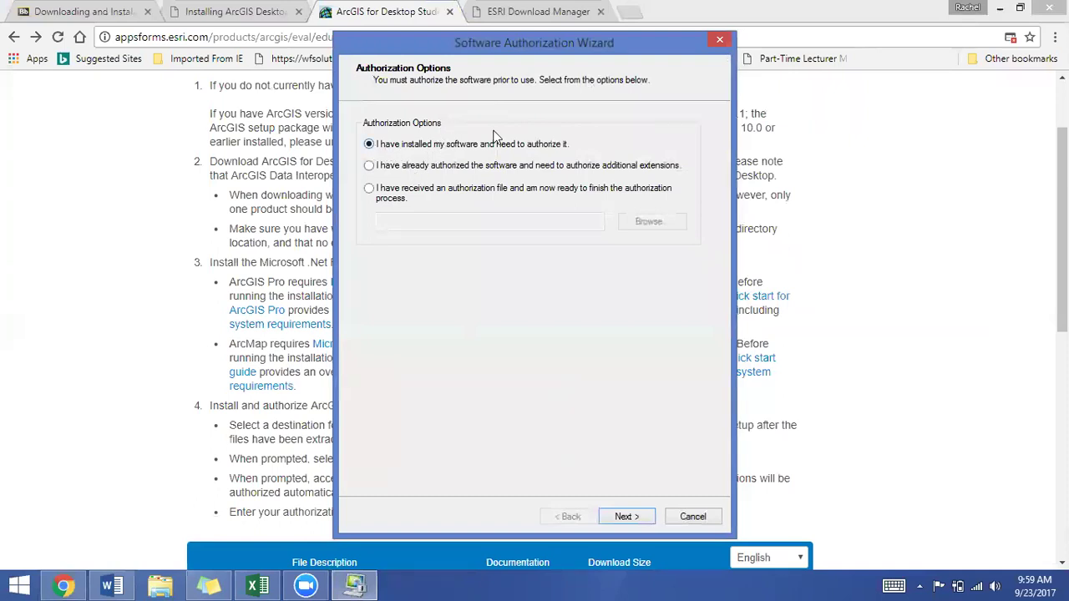
click(623, 517)
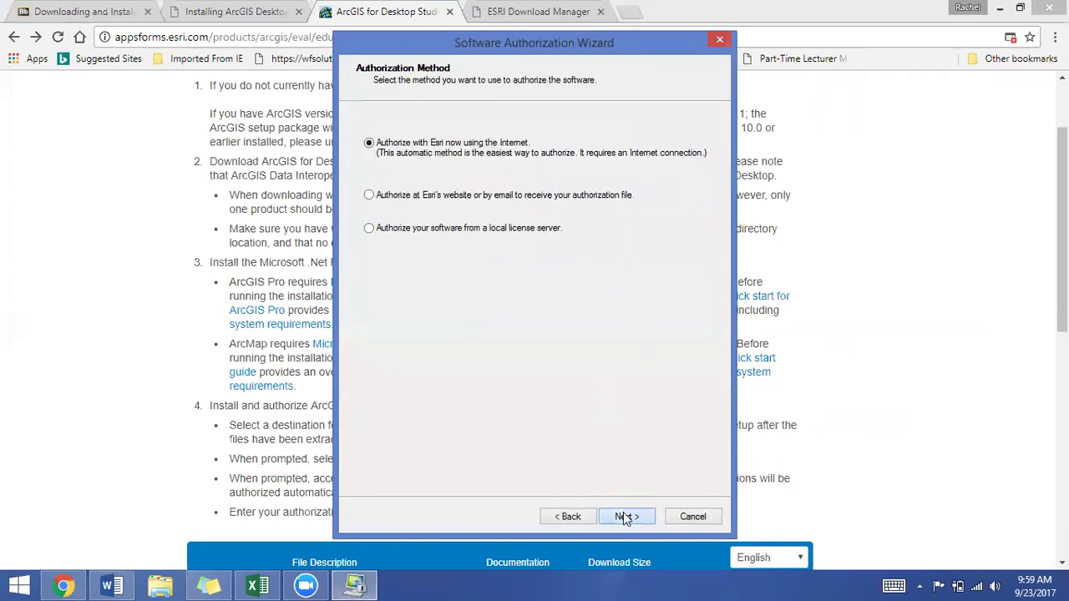
click(624, 517)
click(563, 518)
click(614, 517)
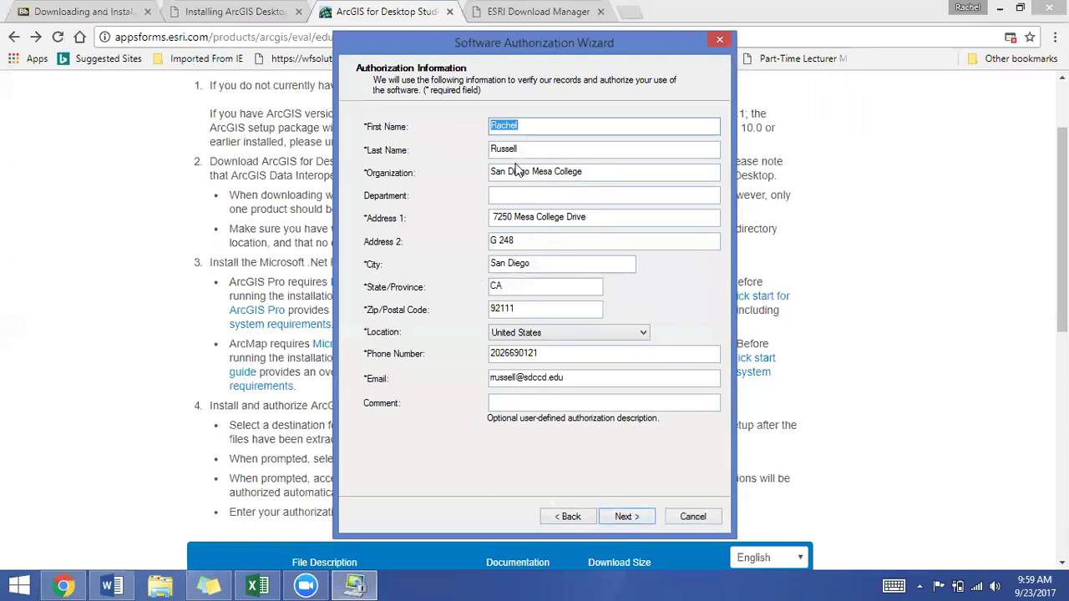
Accept the prefilled user information and the Education-Staff/Faculty, Higher Education, Educator organization details.
click(625, 516)
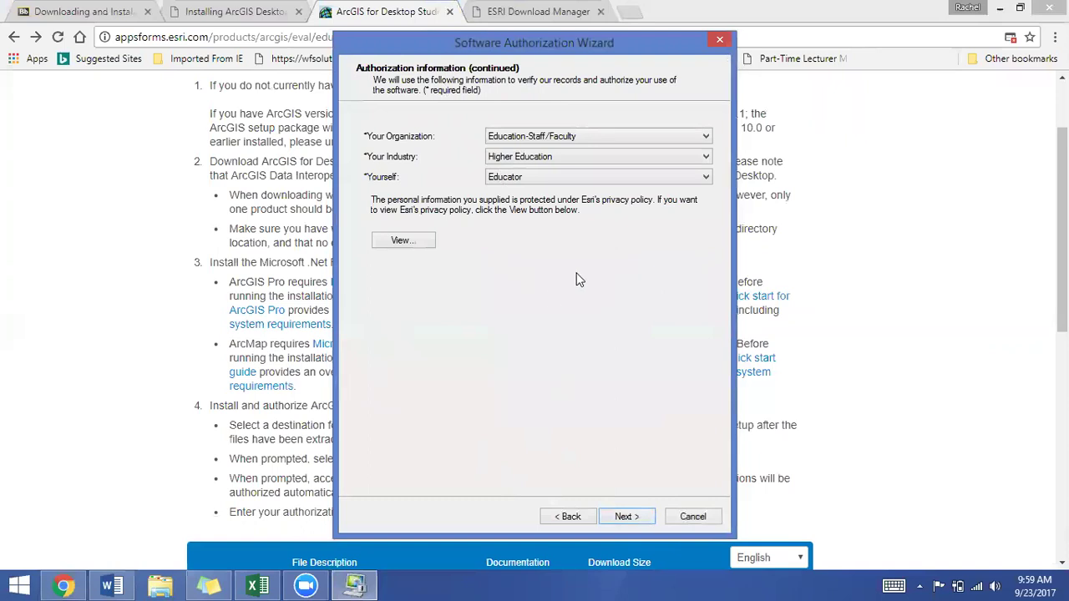
click(627, 517)
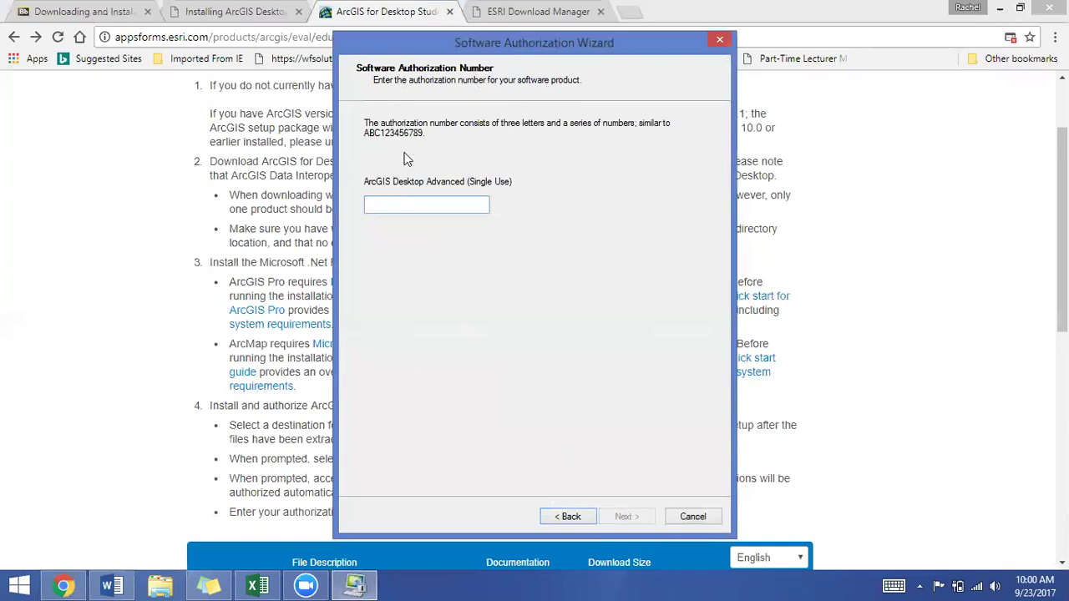
Copy the authorization number from Esri's download page into the wizard's Desktop Advanced (Single Use) field.
click(113, 376)
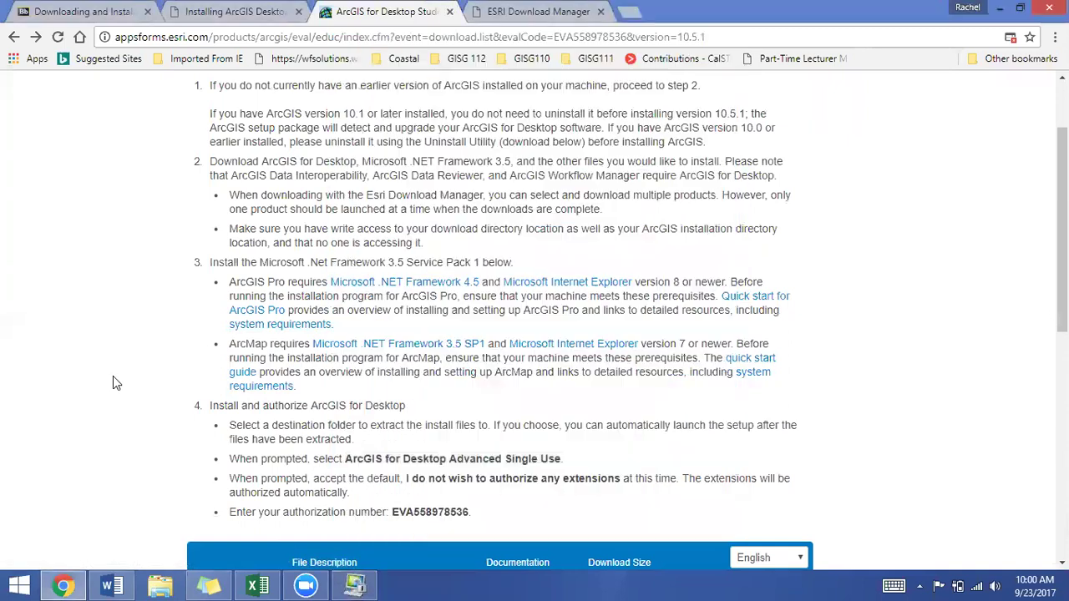
scroll(242, 159, up, 3)
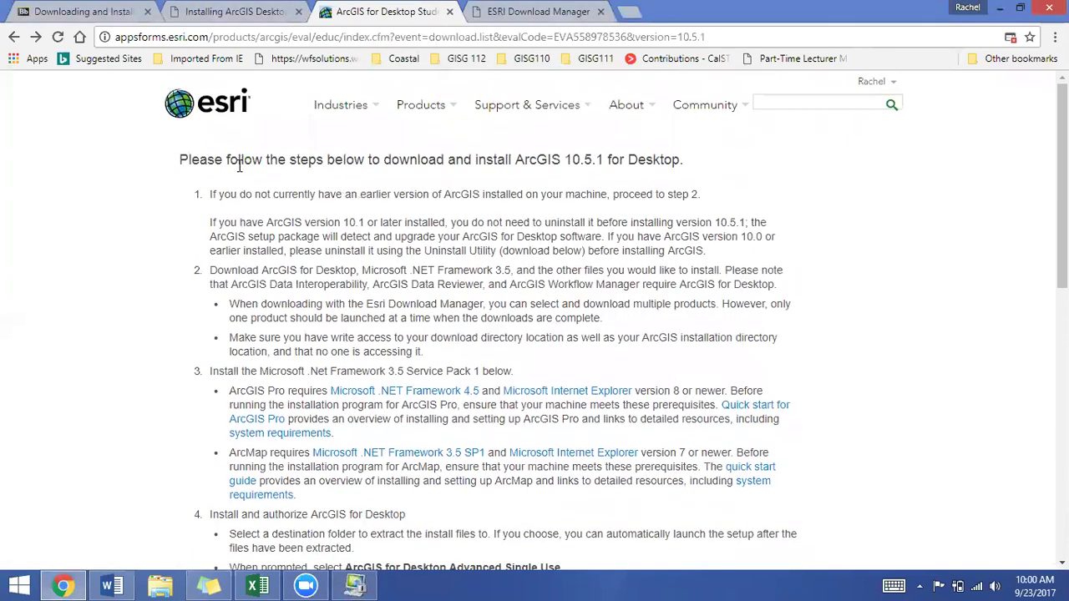
scroll(239, 165, down, 3)
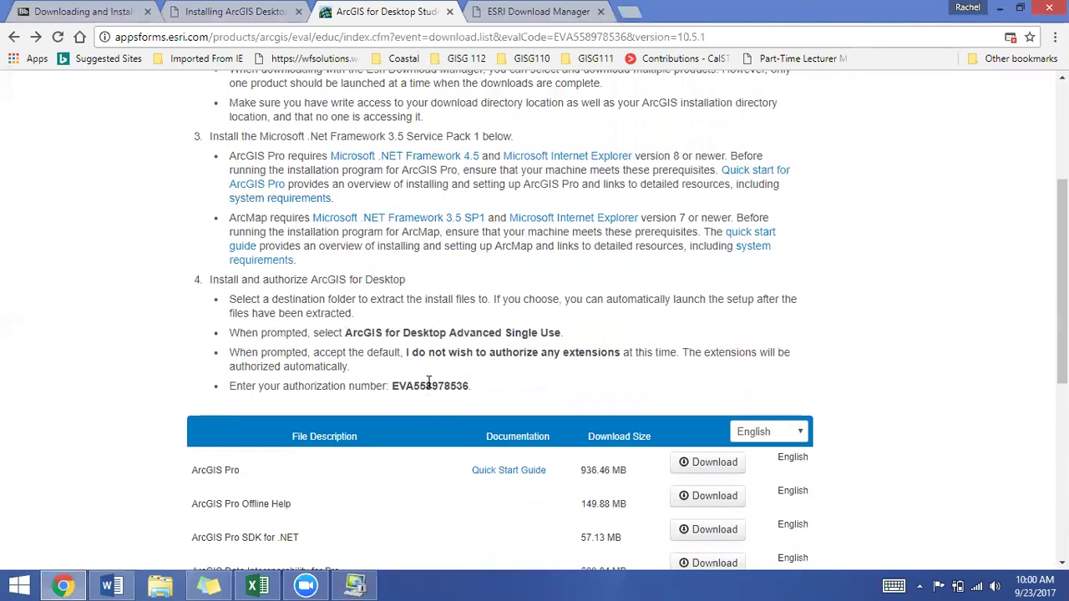
double_click(432, 385)
right_click(429, 387)
click(455, 399)
key(alt+Tab)
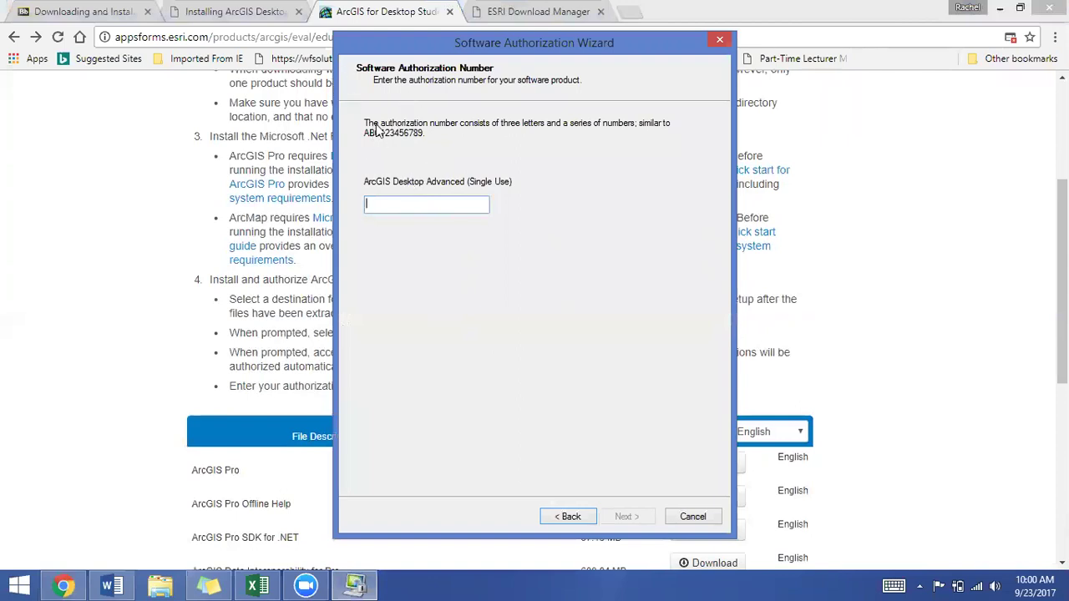
right_click(388, 205)
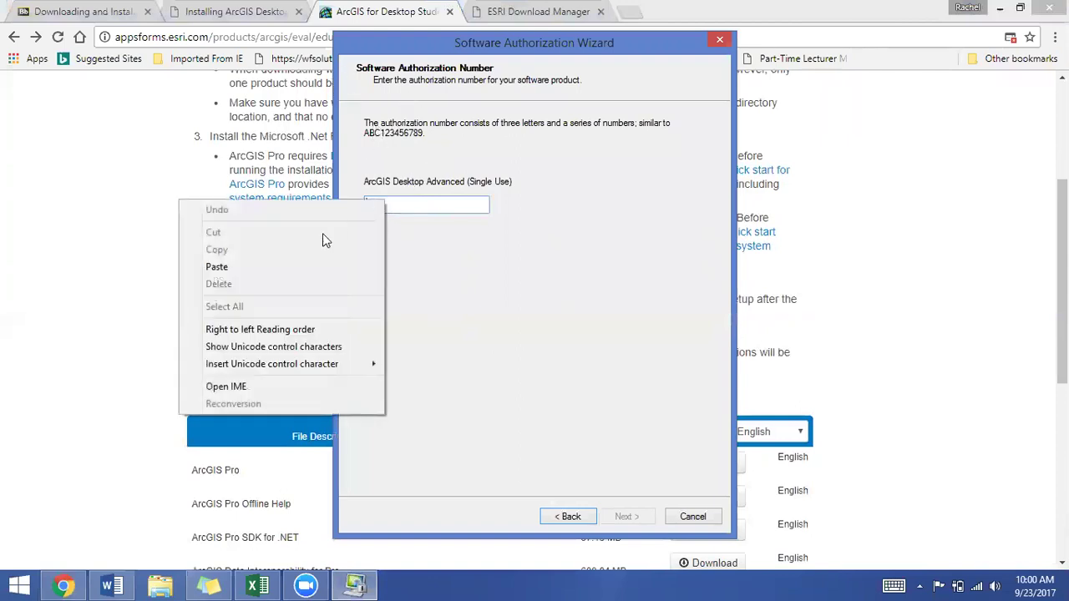
click(305, 268)
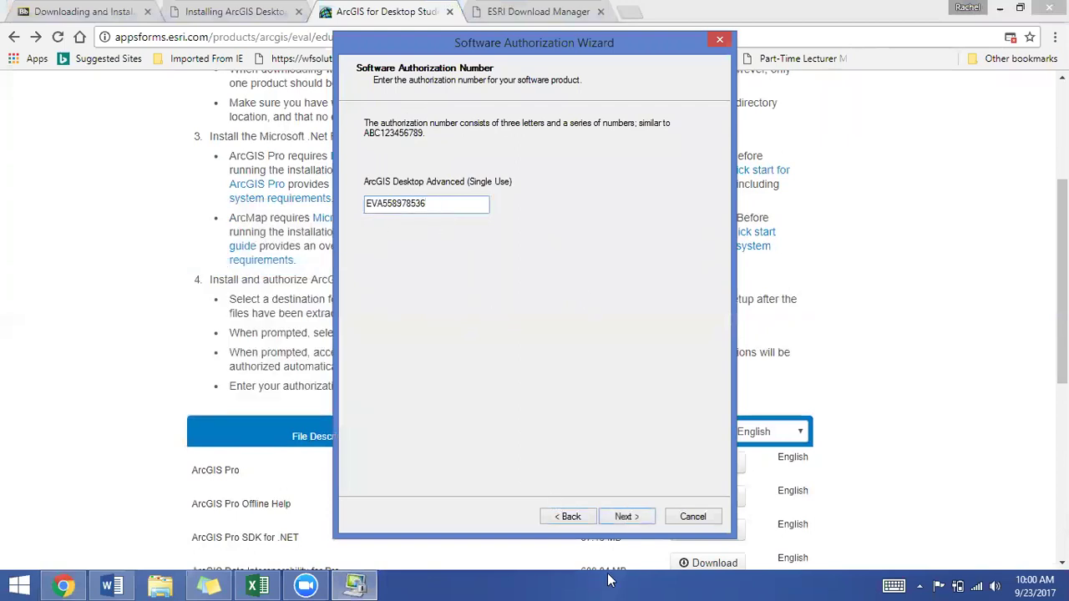
Submit the authorization number and authorize without any extensions or evaluation extensions.
click(626, 516)
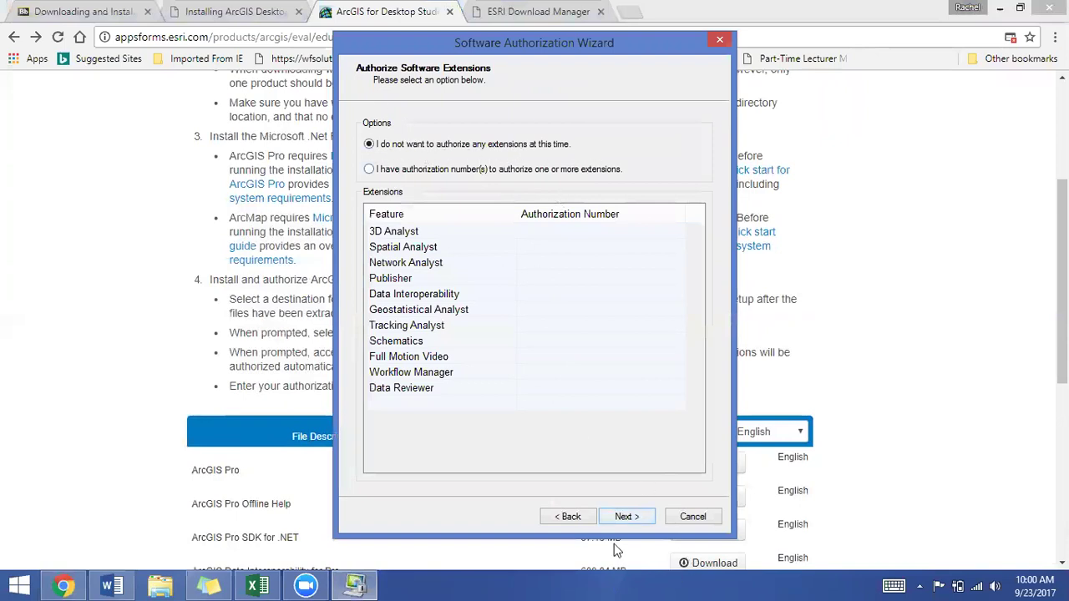
click(623, 517)
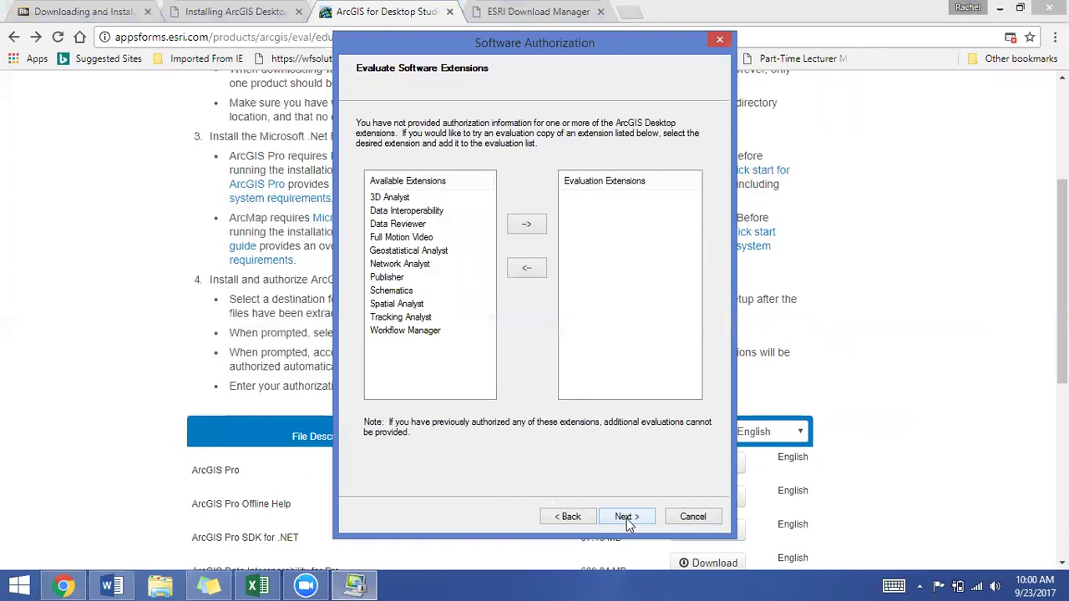
click(626, 517)
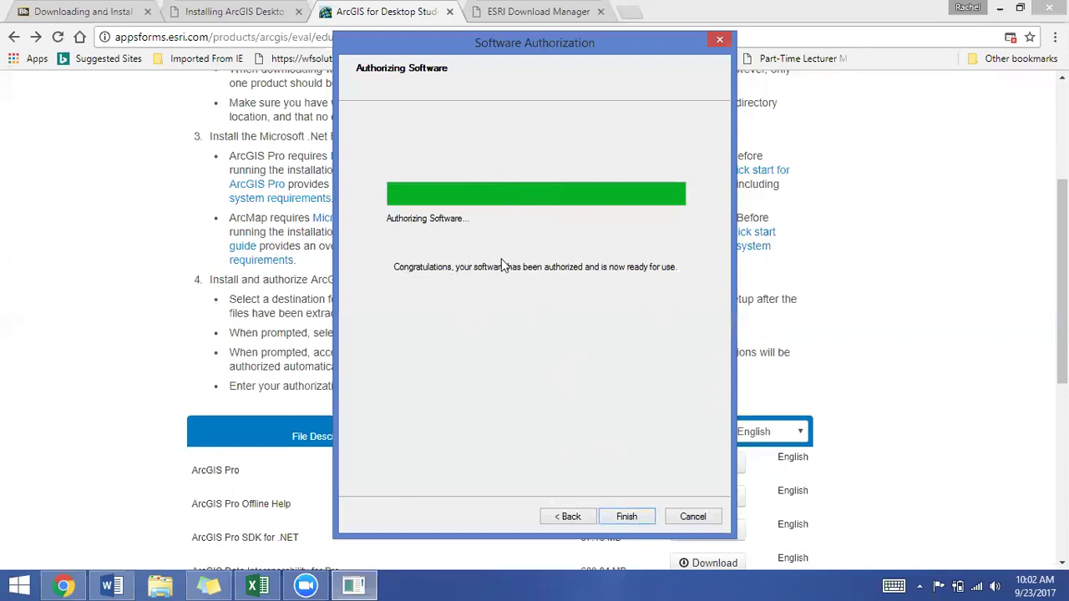
Finish the authorization wizard and review the Desktop licence and ArcGIS configuration information.
click(626, 517)
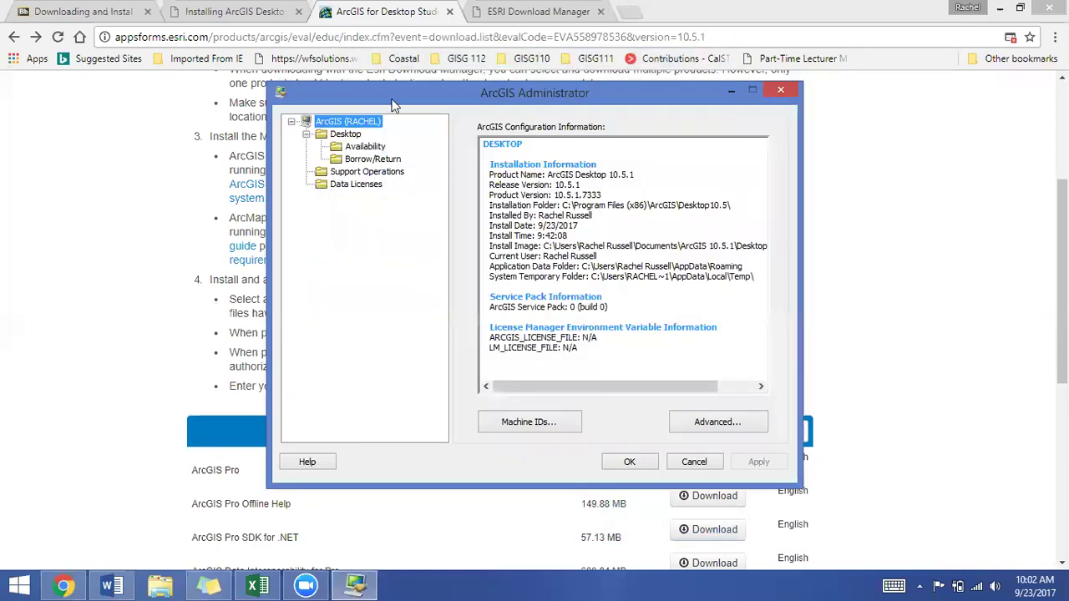
click(339, 138)
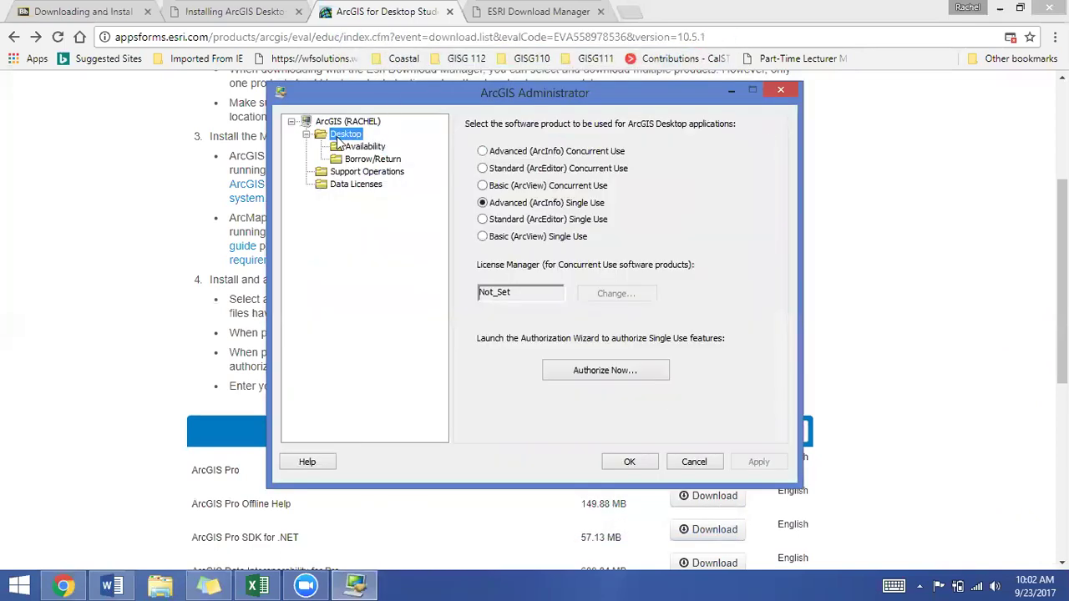
click(343, 123)
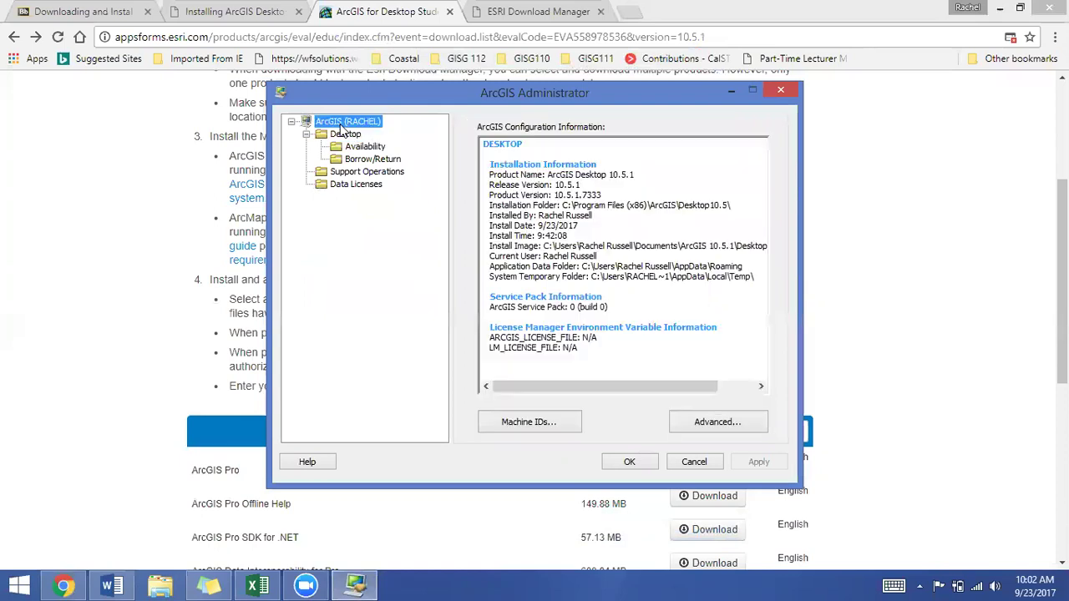
click(590, 196)
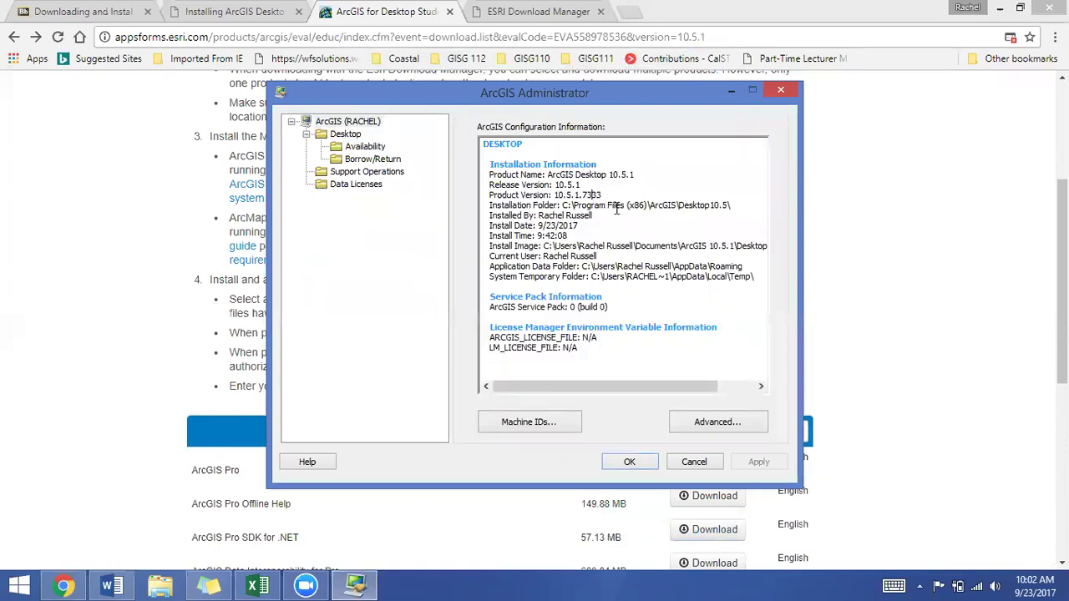
drag(560, 385, 468, 353)
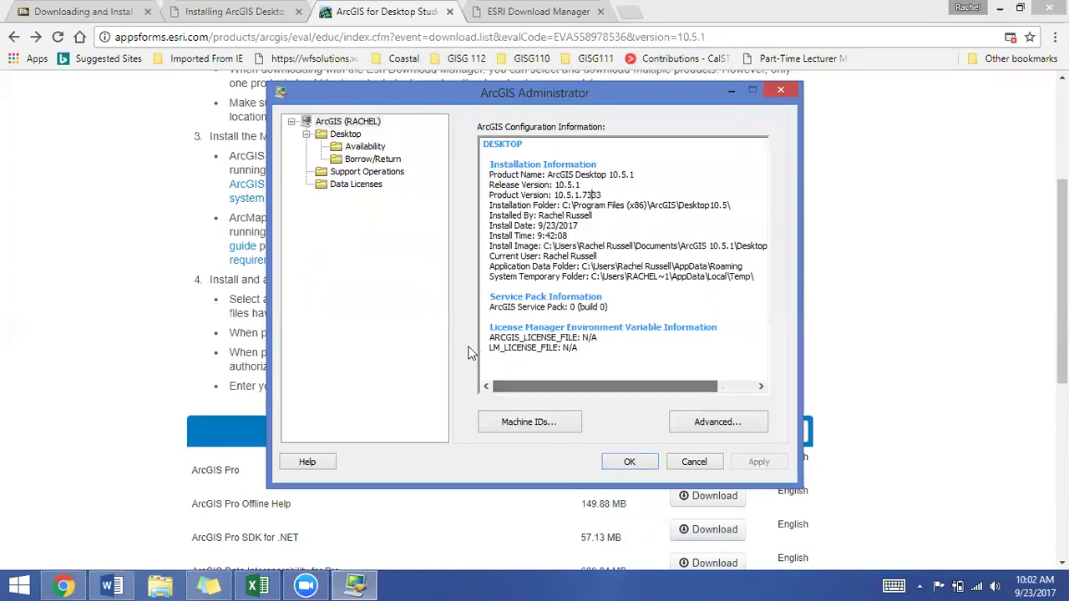
Check Data Licenses and Support Operations, then close ArcGIS Administrator with OK.
click(362, 191)
click(360, 184)
click(361, 172)
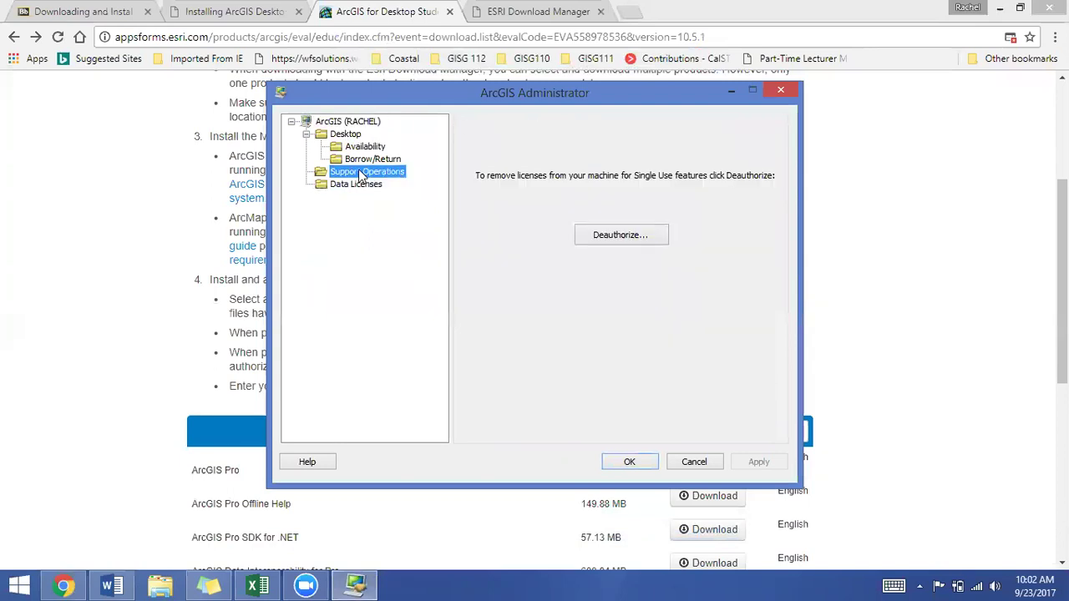
click(338, 137)
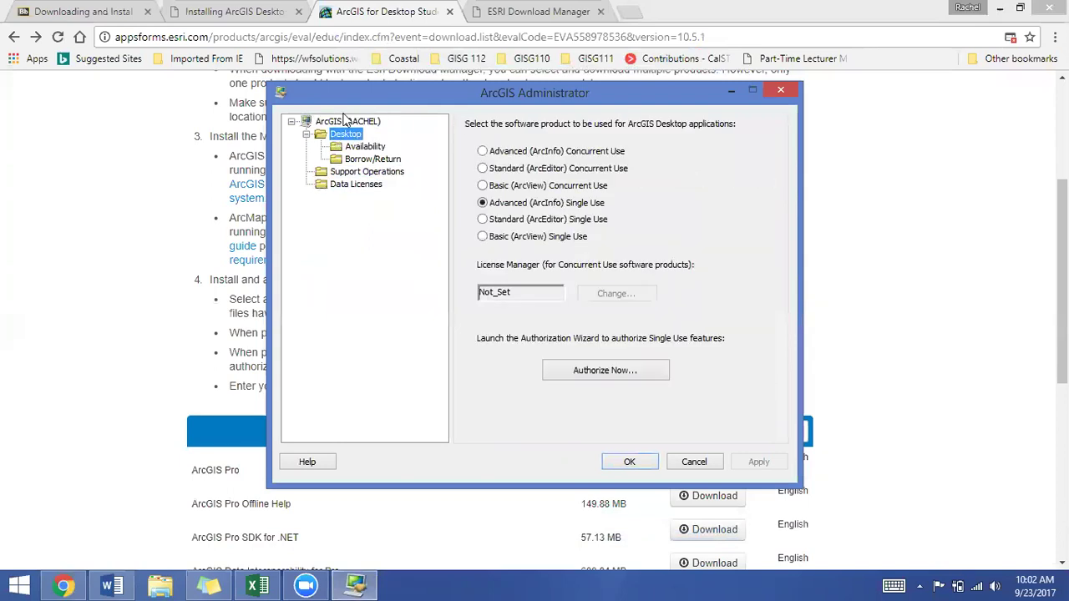
click(345, 122)
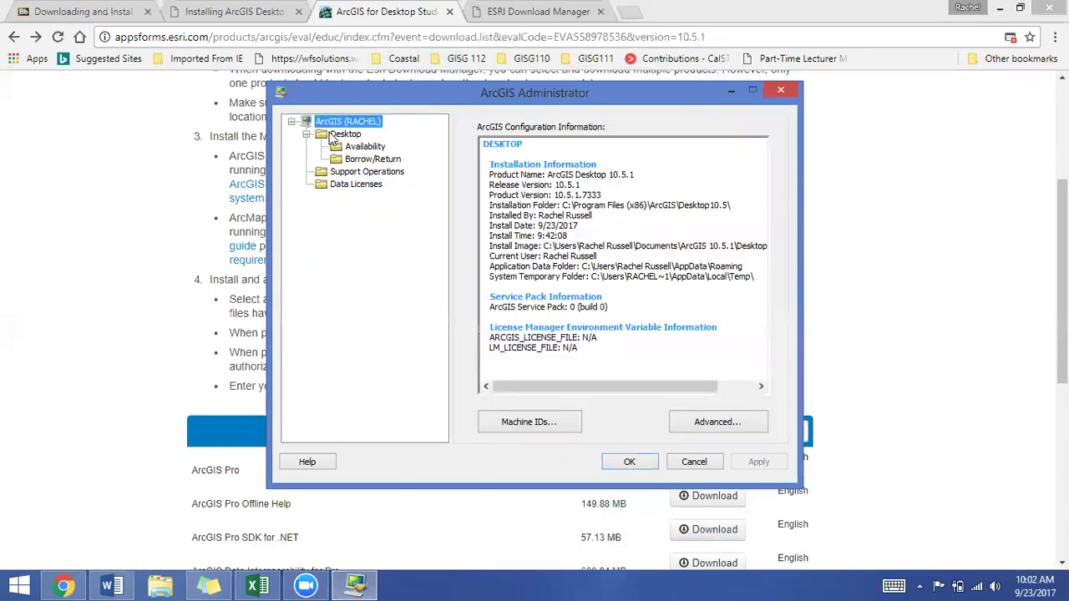
click(634, 460)
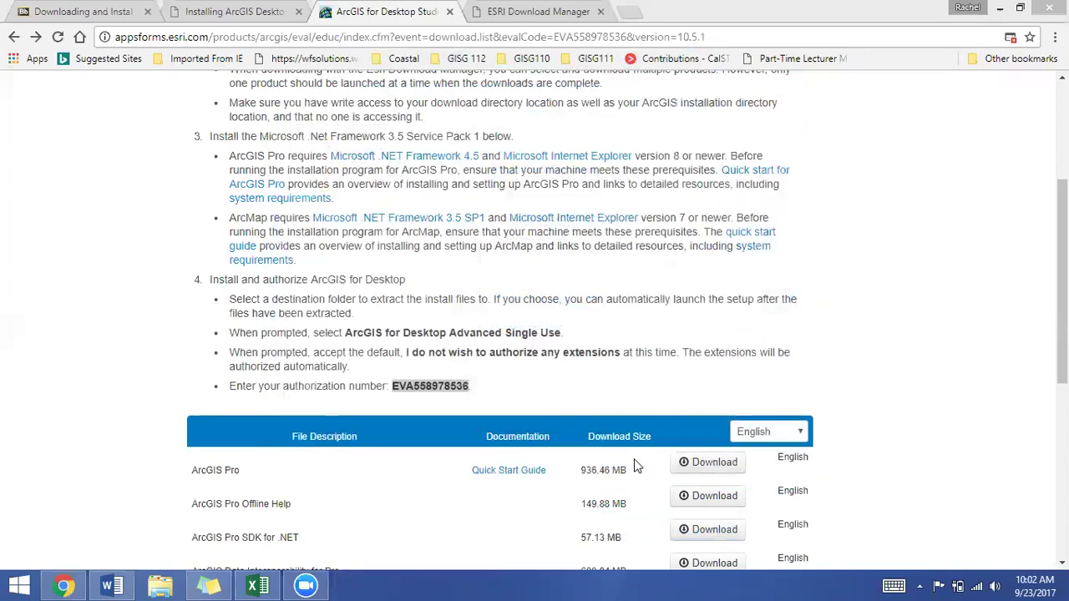
Search the Start screen for 'arcm' and launch ArcMap 10.5.1.
click(17, 585)
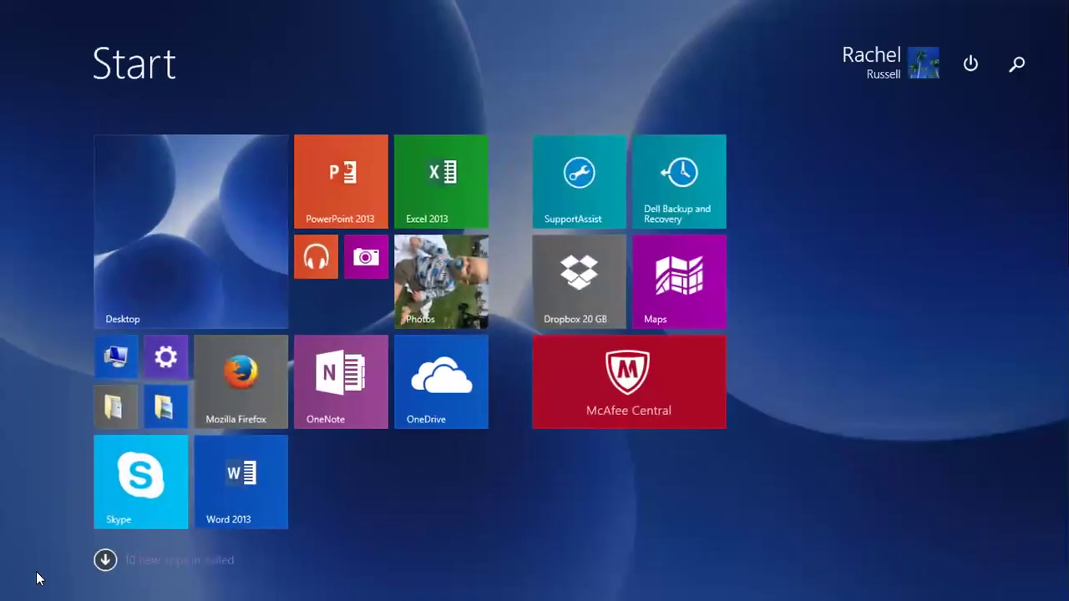
text(arcmap 10.5.1)
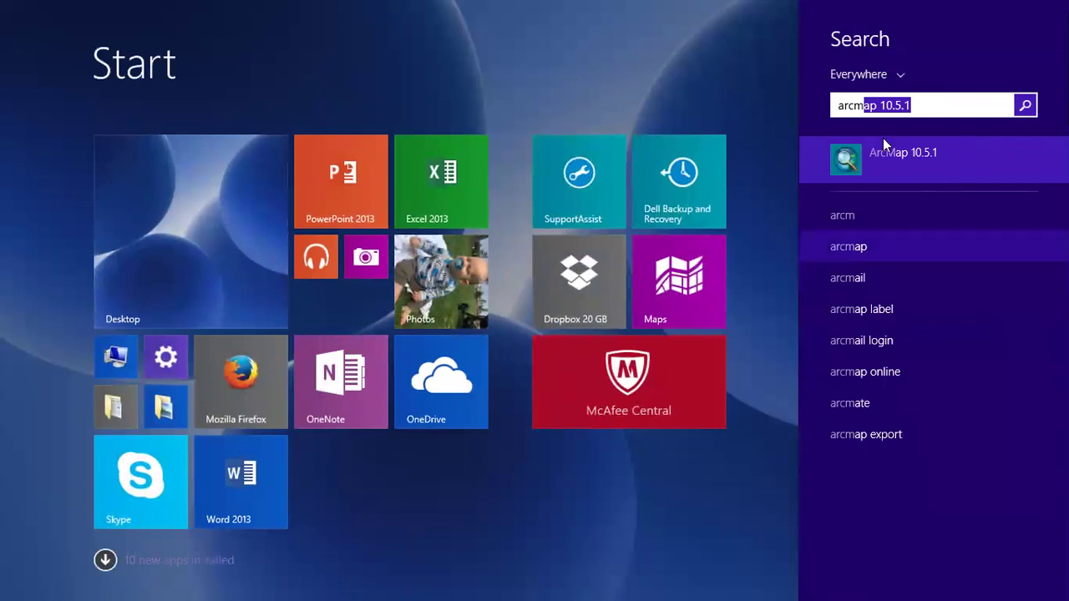
click(876, 156)
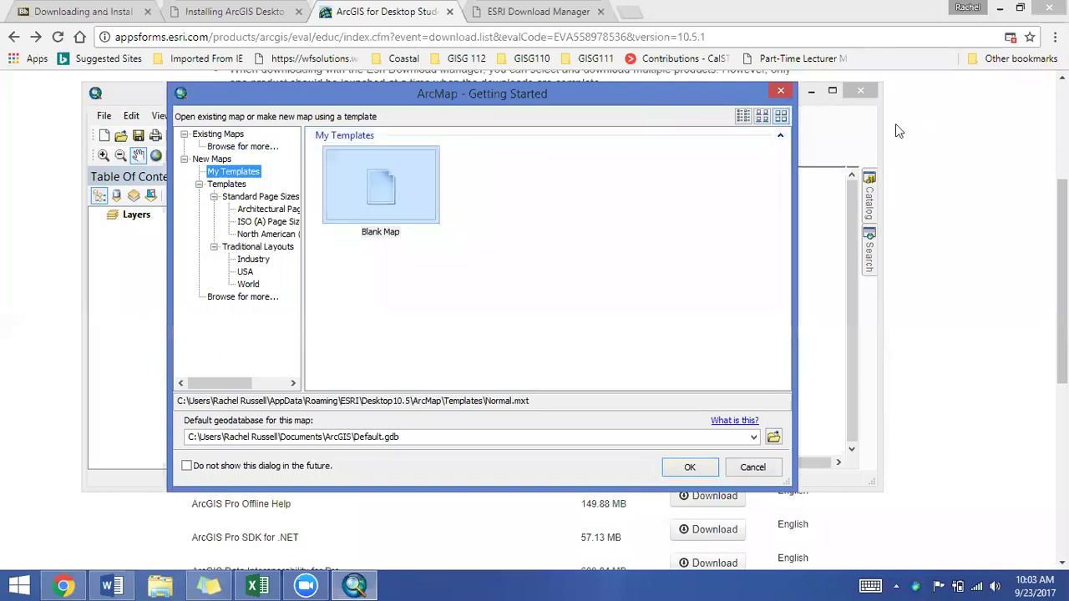
Start a new Blank Map document and maximize the ArcMap window.
click(690, 469)
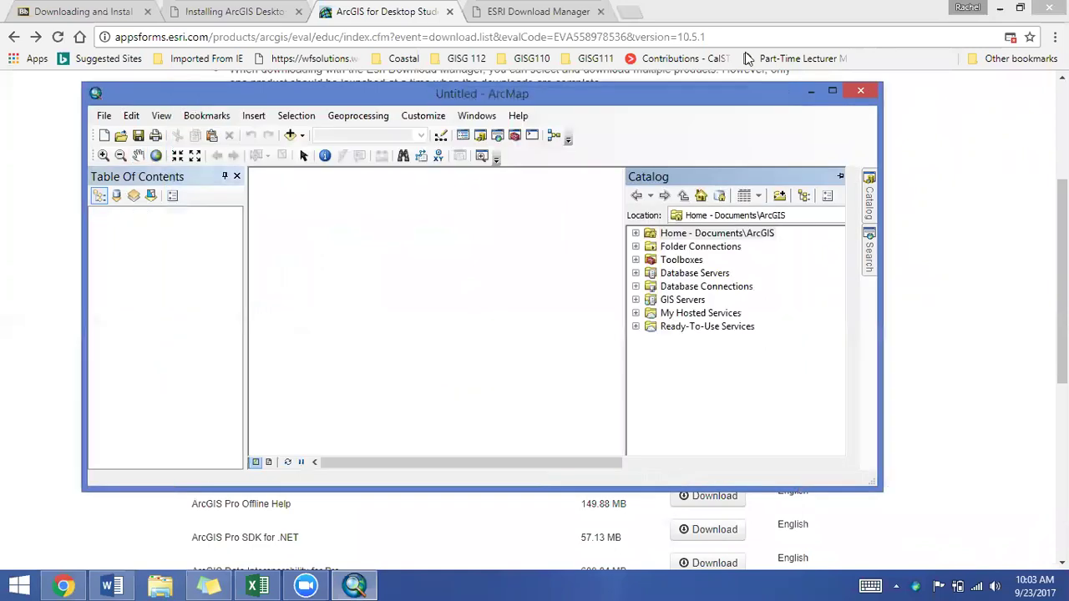
click(832, 90)
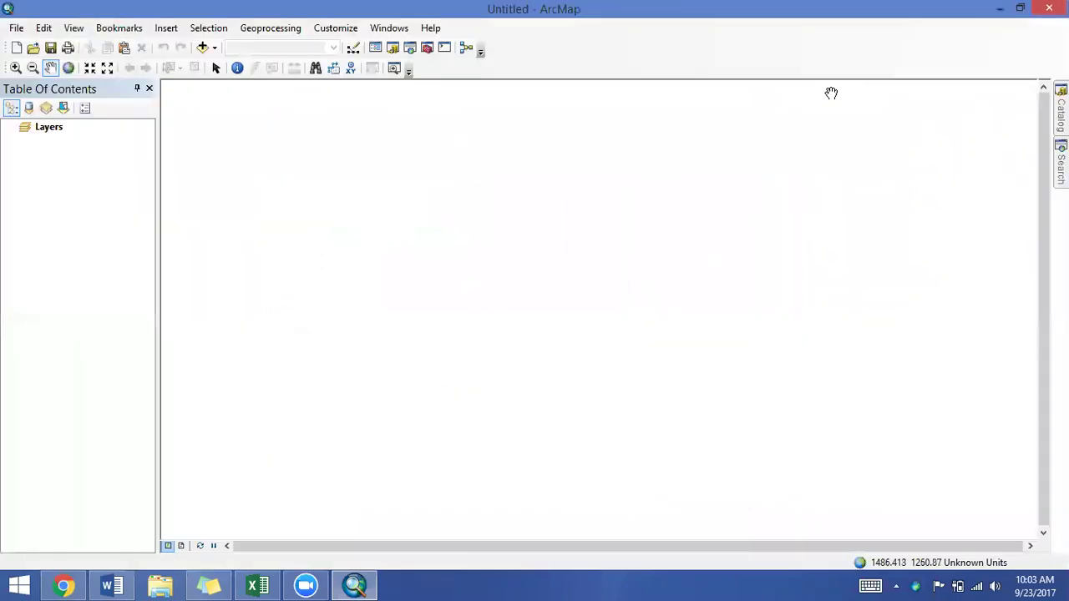